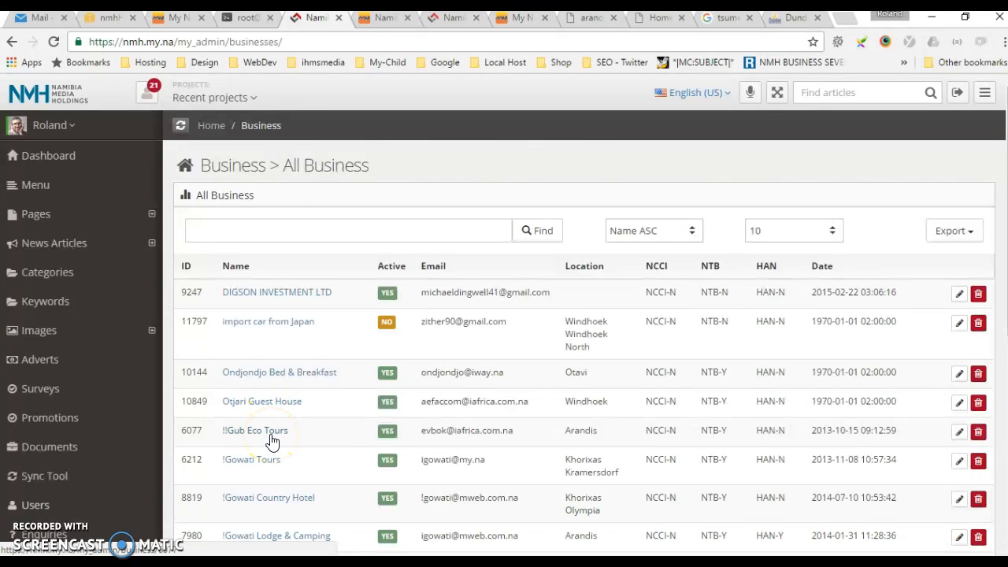
pyautogui.click(377, 19)
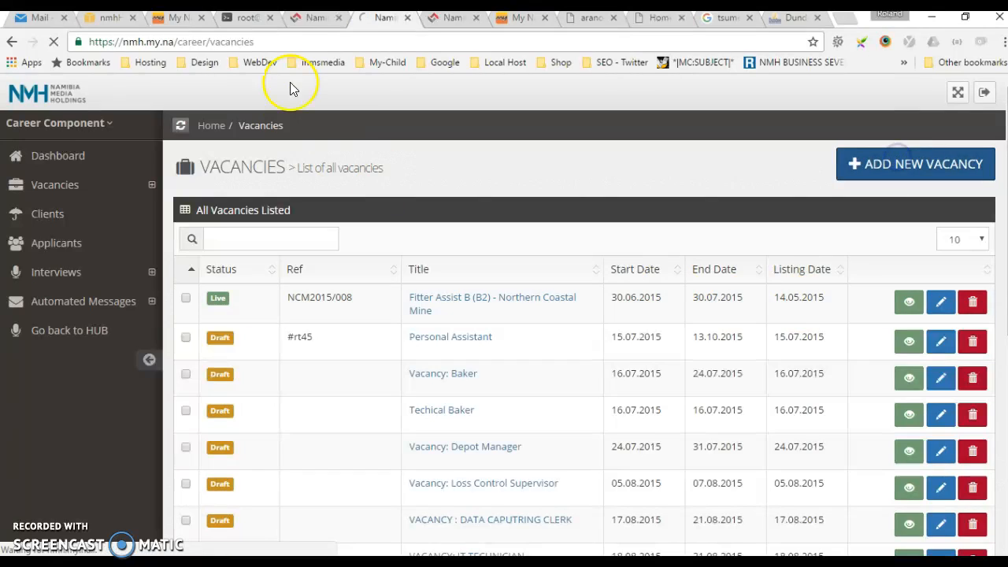
pyautogui.click(35, 22)
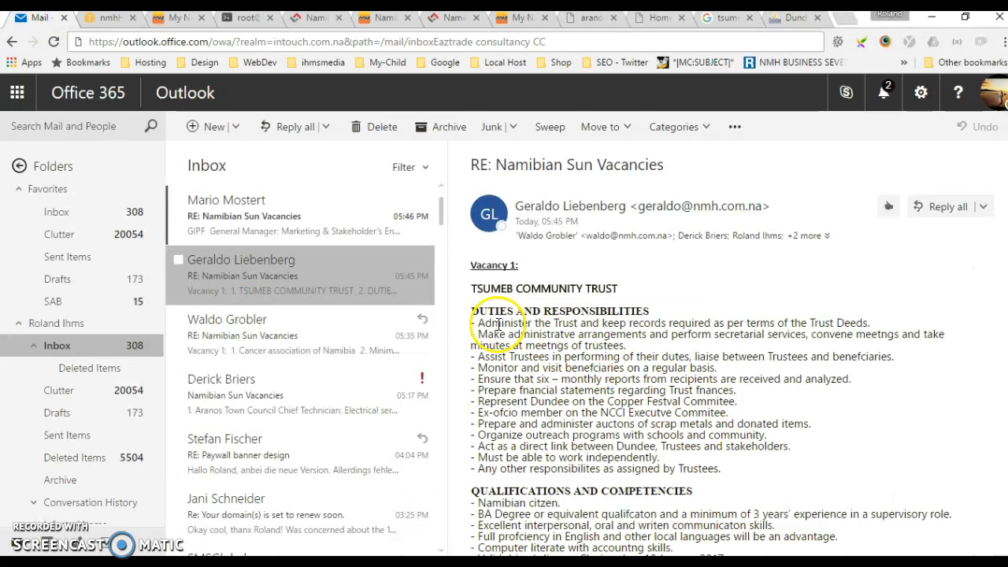
pyautogui.moveTo(627, 288); pyautogui.dragTo(314, 33)
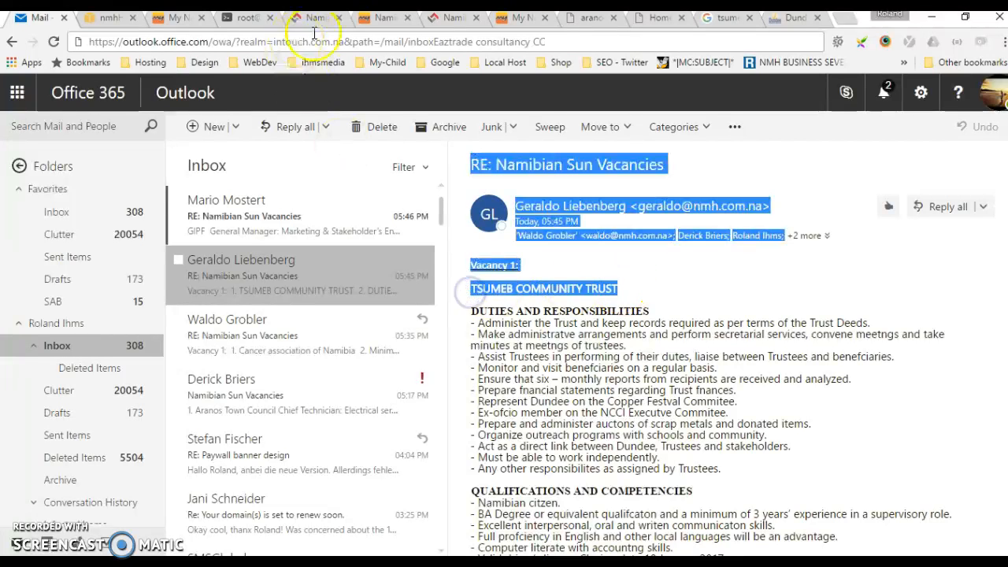
pyautogui.click(366, 25)
pyautogui.click(311, 19)
pyautogui.click(313, 228)
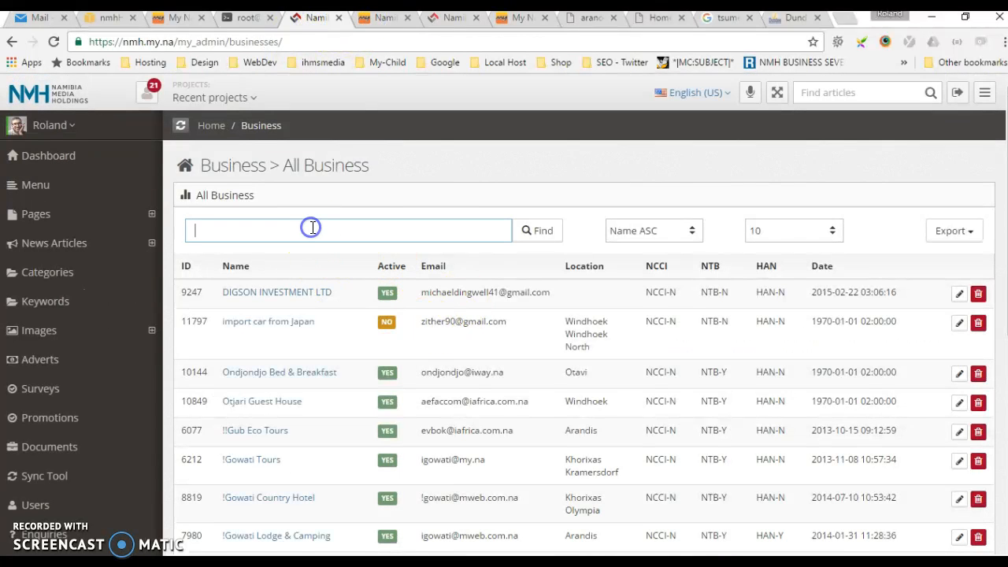
pyautogui.write('$t = "\'".S3_URL.\'assets/business/photos/\'.$row->COVER."\'"')
pyautogui.hotkey('ctrl', 'z')
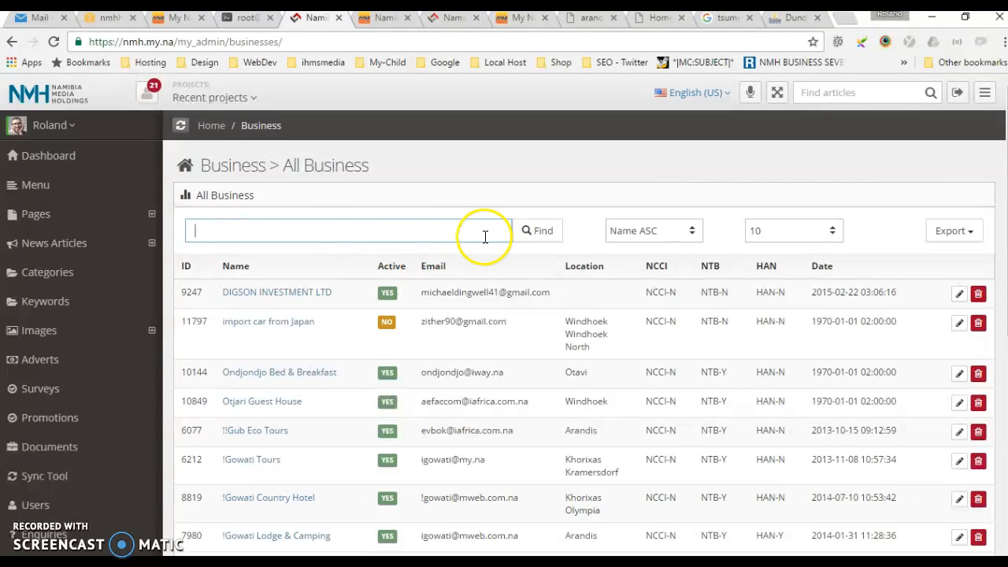
# Copy the company name TSUMEB COMMUNITY TRUST from the vacancy e-mail and search the admin business list for it.
pyautogui.click(37, 17)
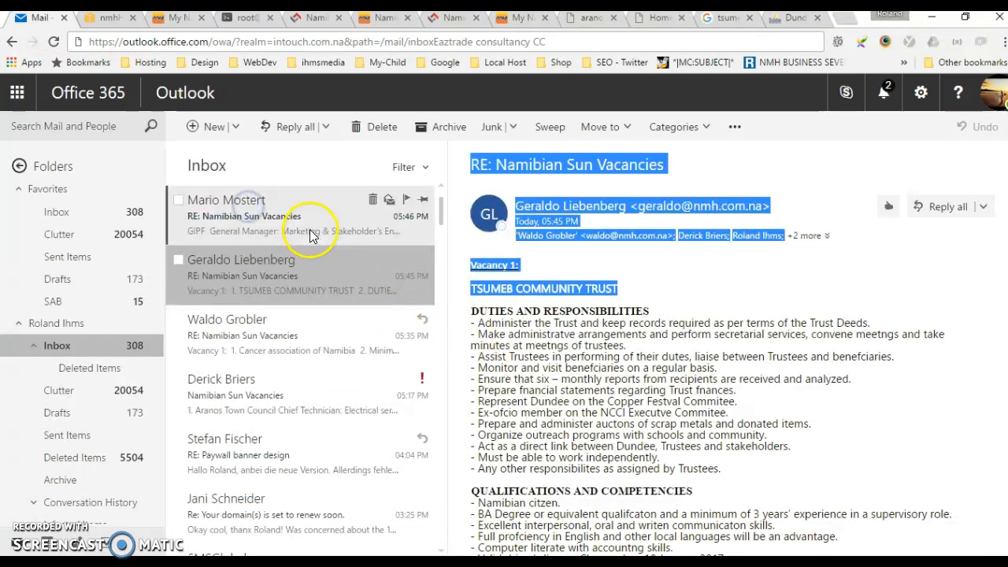
pyautogui.moveTo(633, 300); pyautogui.dragTo(471, 285)
pyautogui.hotkey('ctrl', 'c')
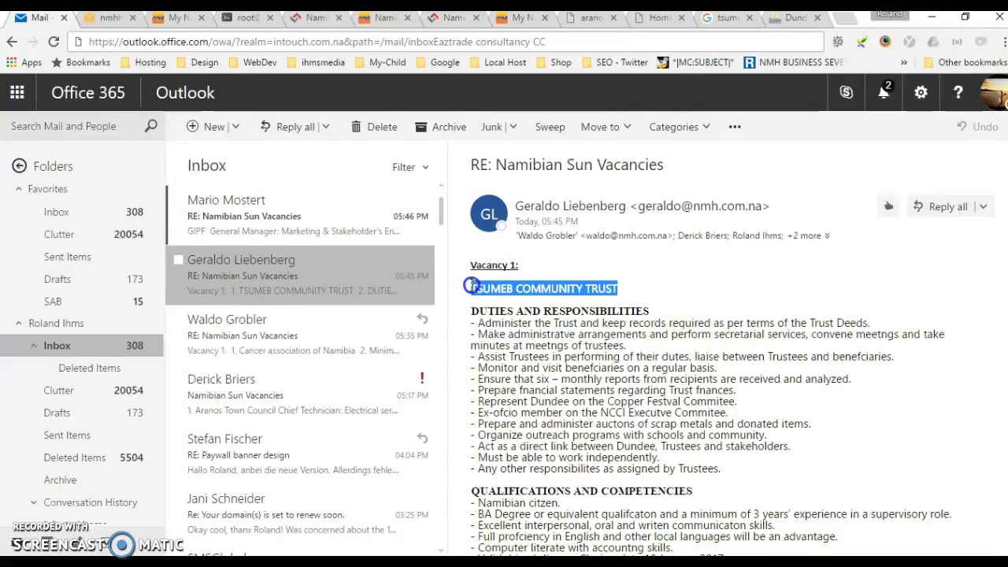
pyautogui.click(309, 21)
pyautogui.click(261, 228)
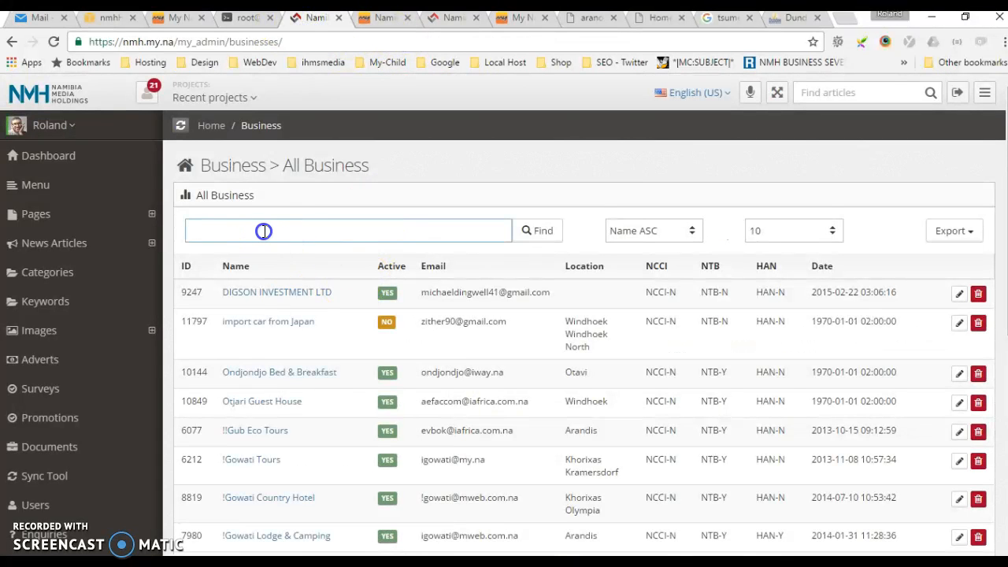
pyautogui.hotkey('ctrl', 'v')
pyautogui.click(541, 232)
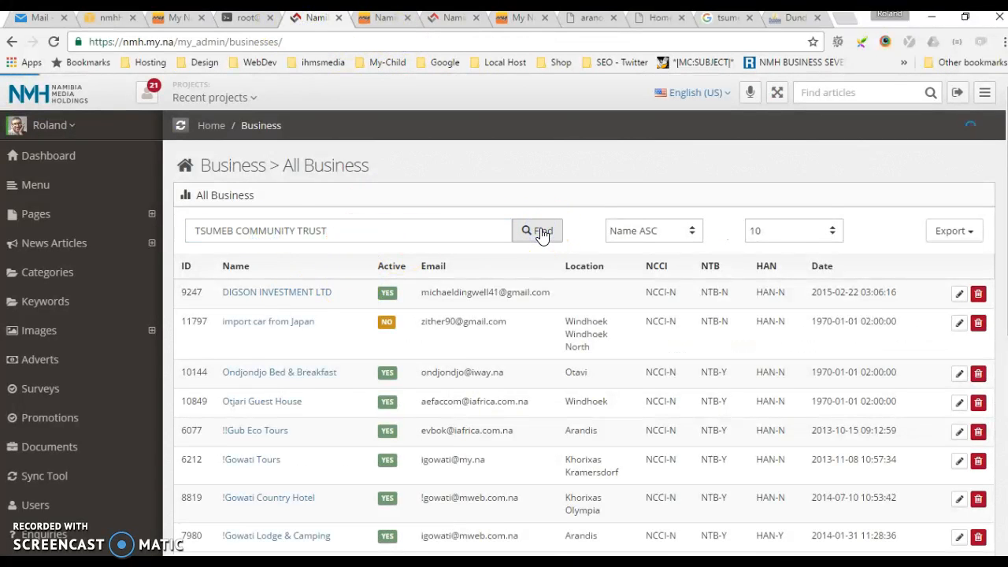
# Shorten the business search text to "TSUMEB COM" and run the search again.
pyautogui.click(339, 231)
pyautogui.moveTo(339, 231); pyautogui.dragTo(311, 231)
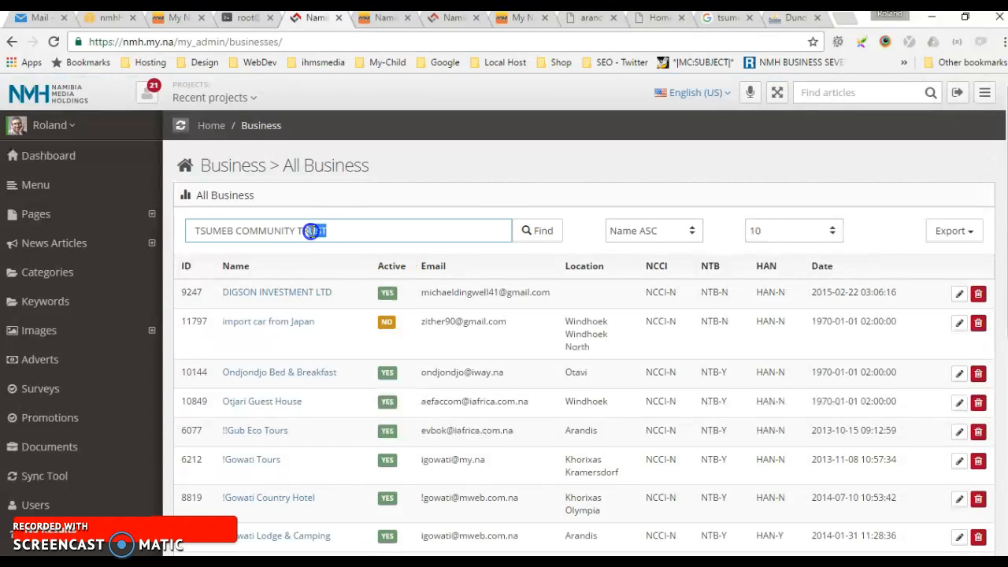
pyautogui.press('BackSpace')
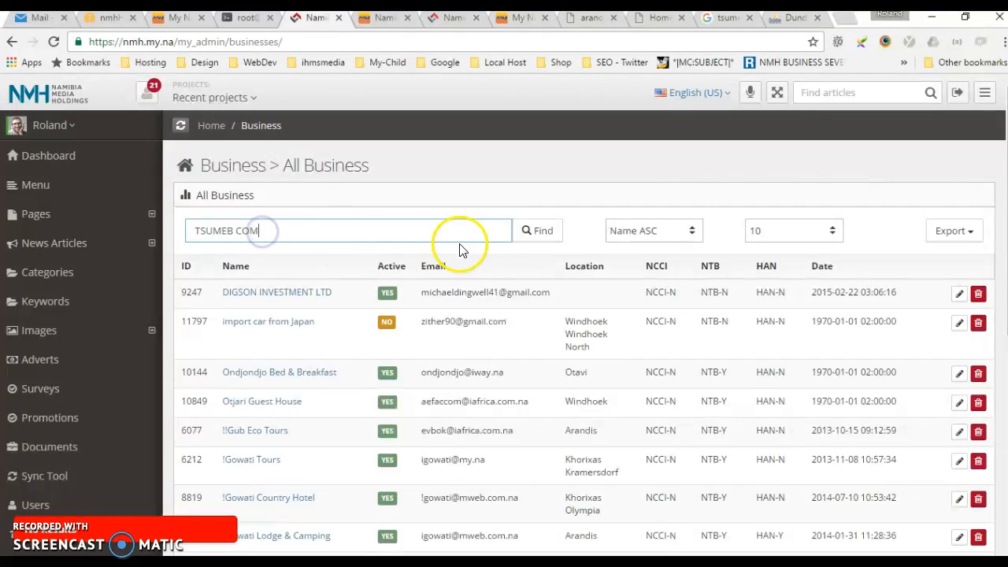
pyautogui.click(524, 232)
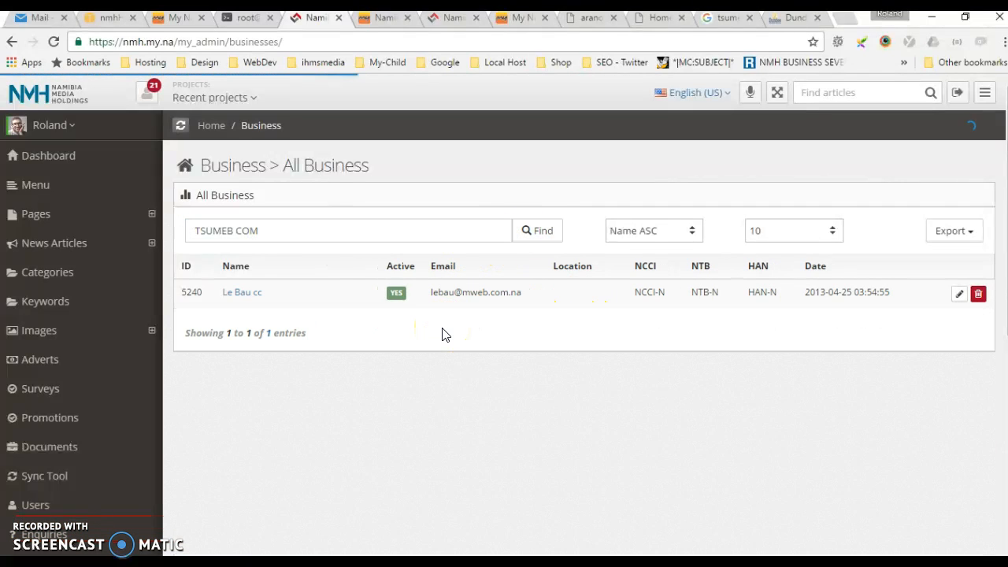
pyautogui.tripleClick(278, 230)
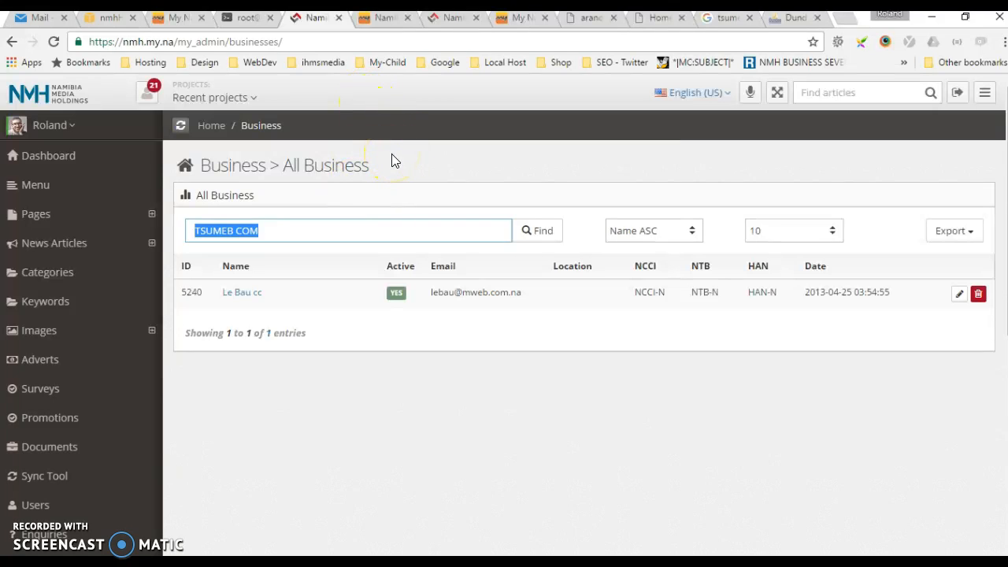
# Switch to the My Namibia member site and open the form for listing a new business.
pyautogui.click(380, 15)
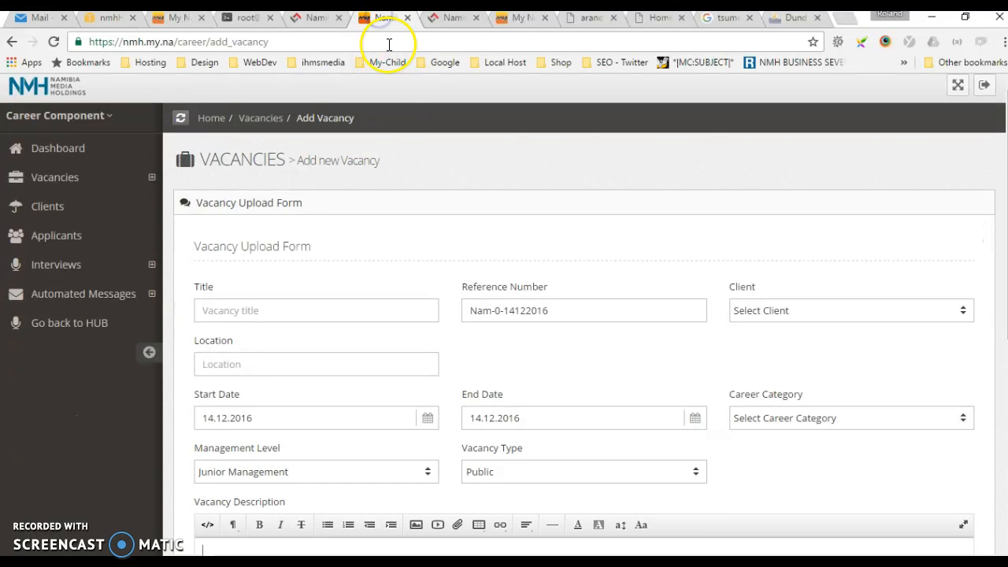
pyautogui.click(515, 18)
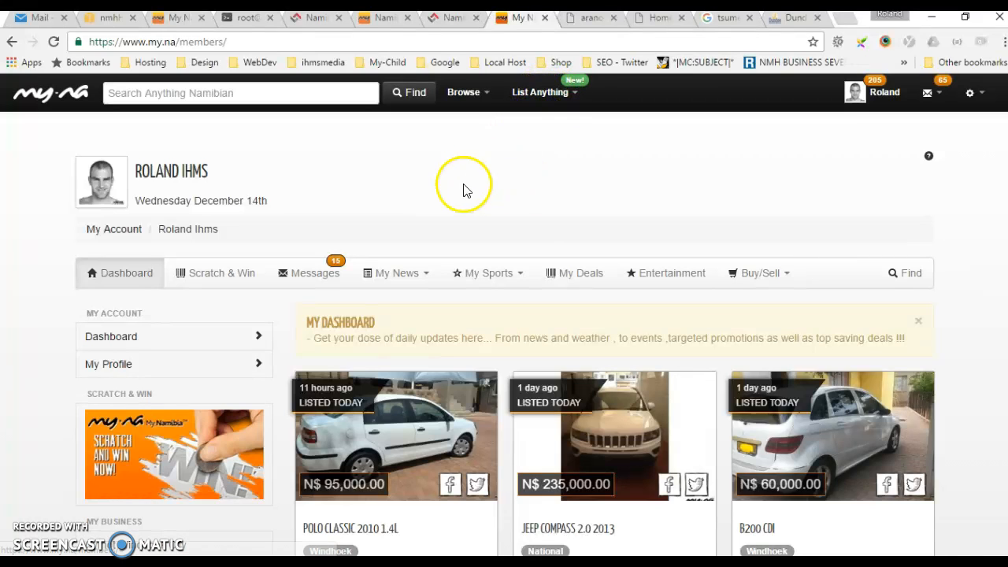
pyautogui.click(540, 91)
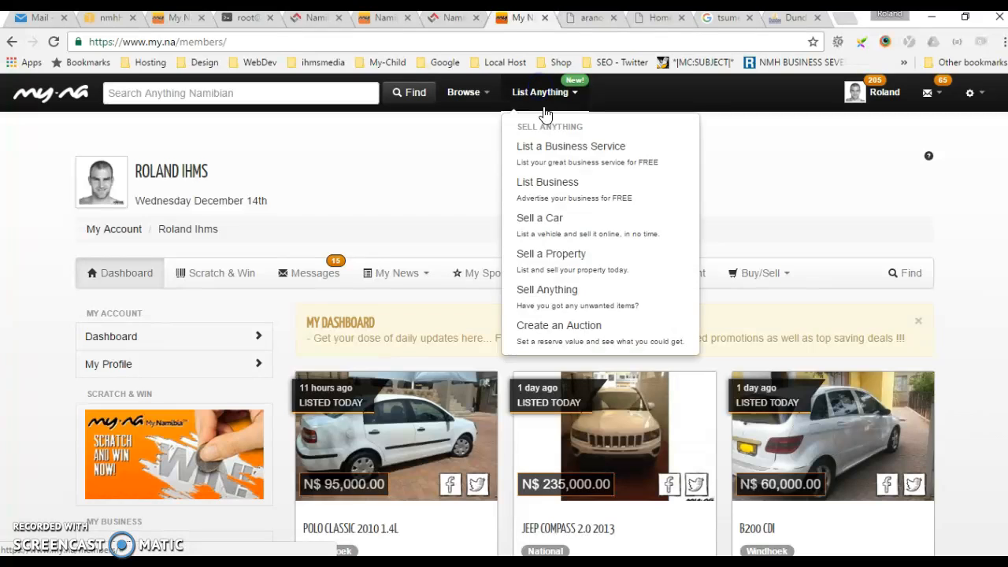
pyautogui.click(556, 197)
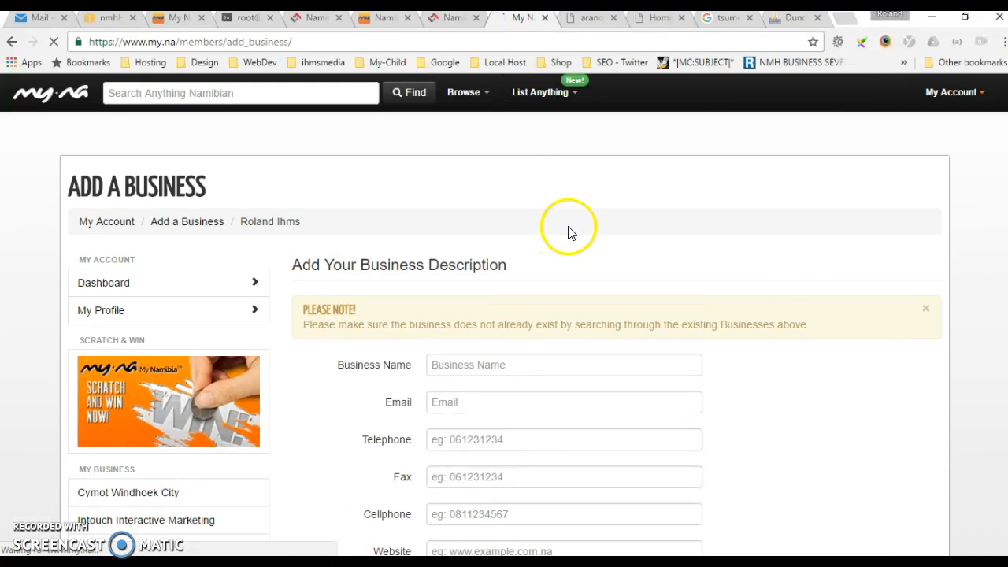
# Enter TSUMEB COMMUNITY TRUST as the business name in the new business form.
pyautogui.scroll(-2, 795, 331)
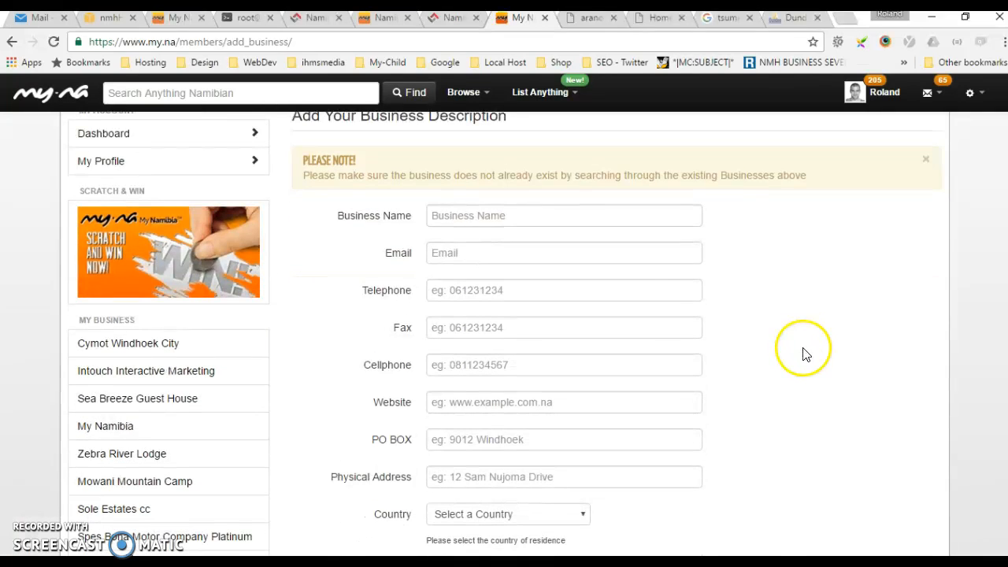
pyautogui.click(454, 215)
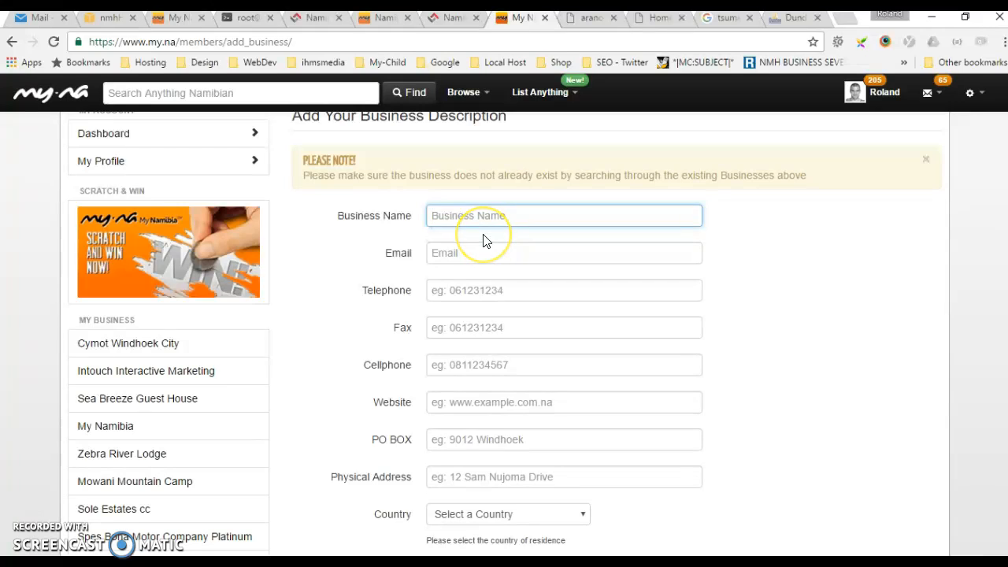
pyautogui.write('Tsum')
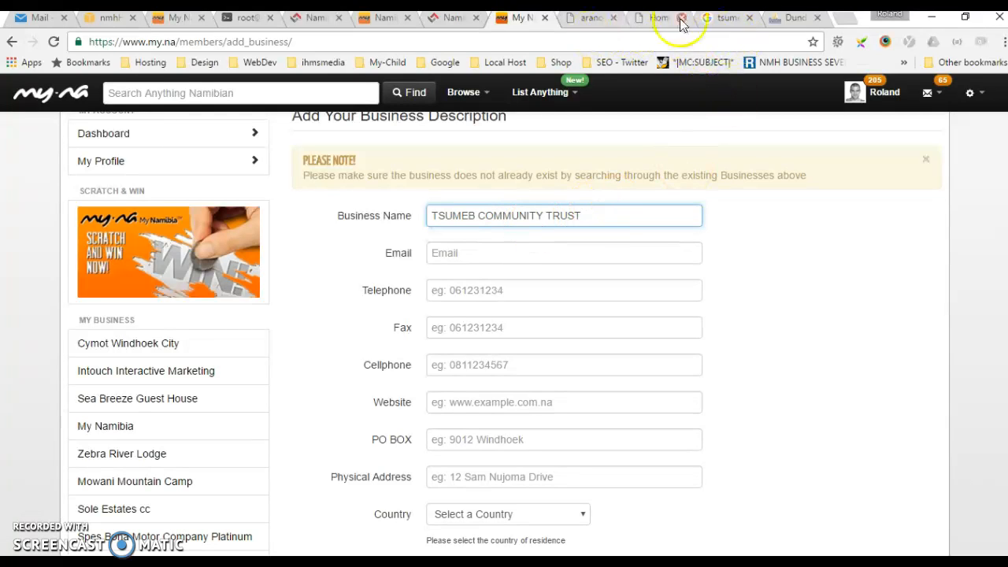
# Open the Dundee Precious Metals Community Partnership page from the Google results, look it over and return to the business form.
pyautogui.click(725, 22)
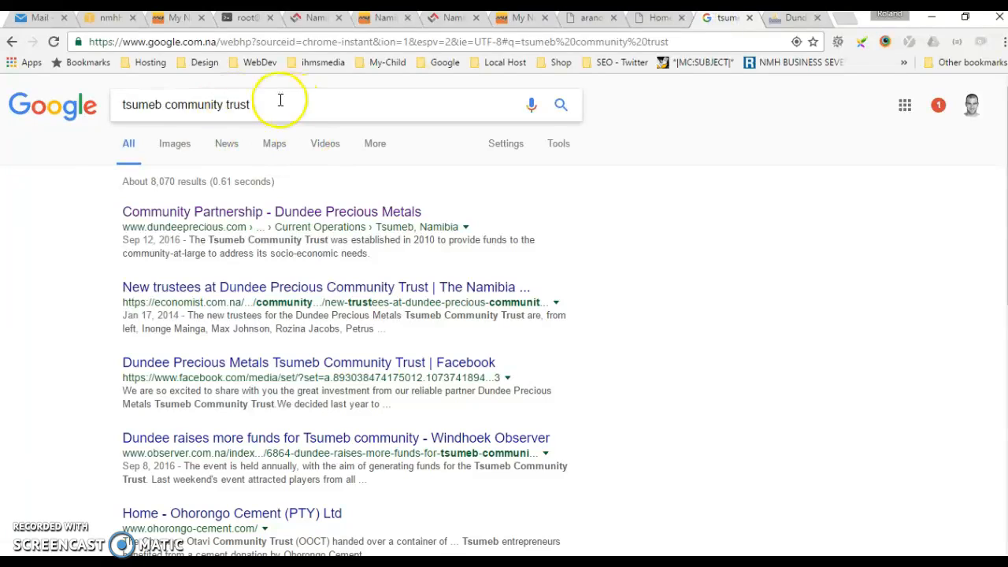
pyautogui.click(196, 211)
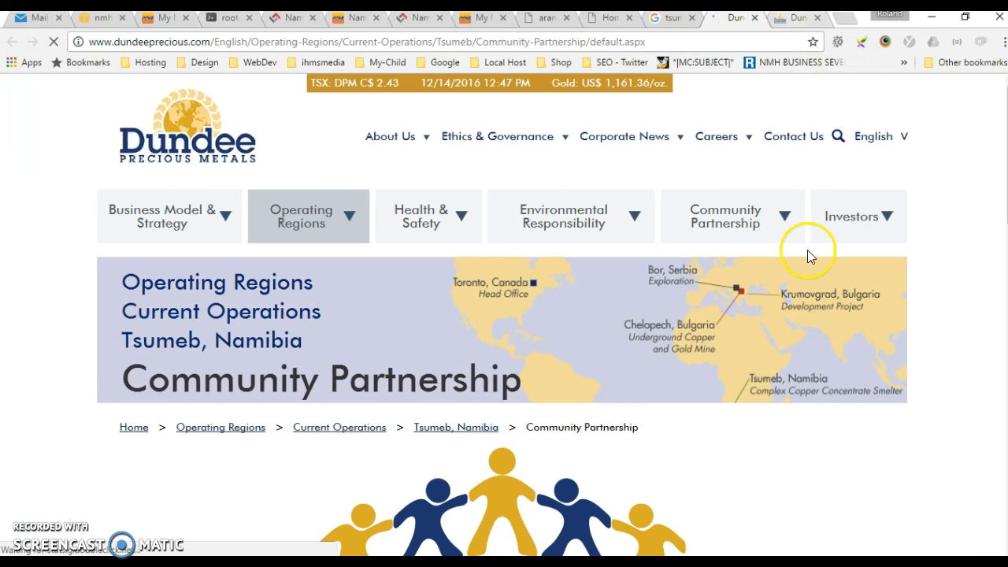
pyautogui.scroll(-4, 462, 270)
pyautogui.scroll(3, 511, 259)
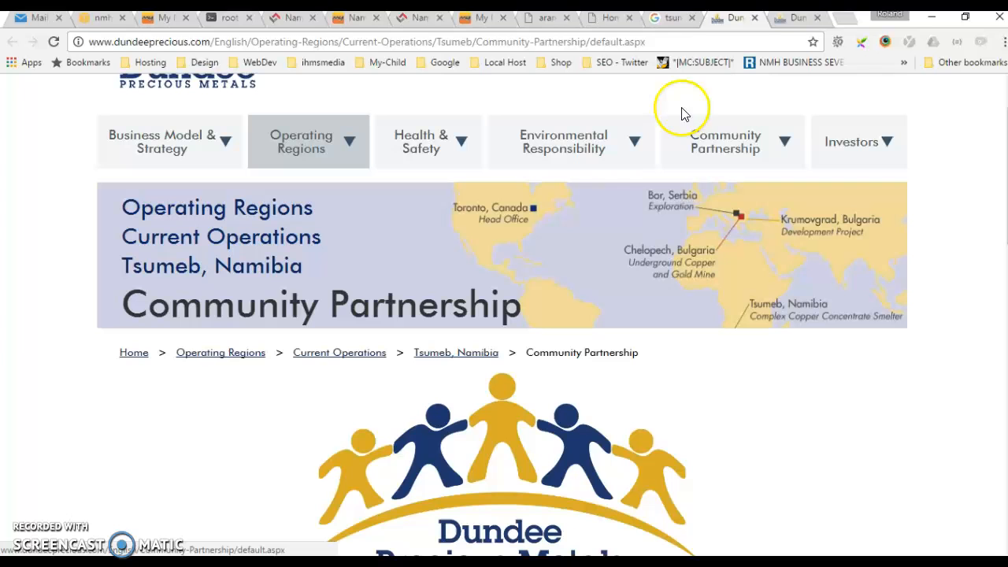
pyautogui.click(481, 20)
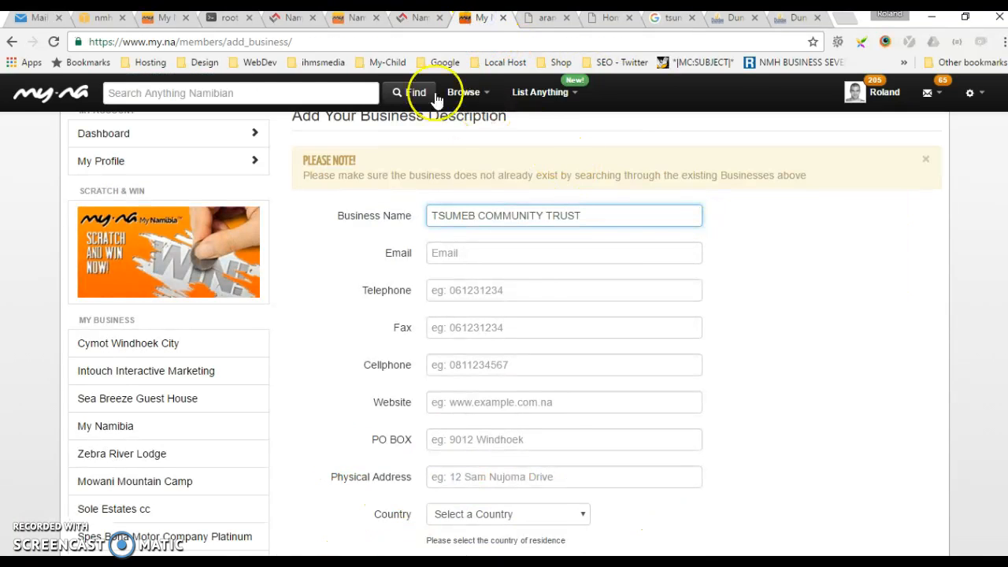
# Copy the contact e-mail address from the first vacancy in the Outlook message into the business form's Email field.
pyautogui.click(445, 254)
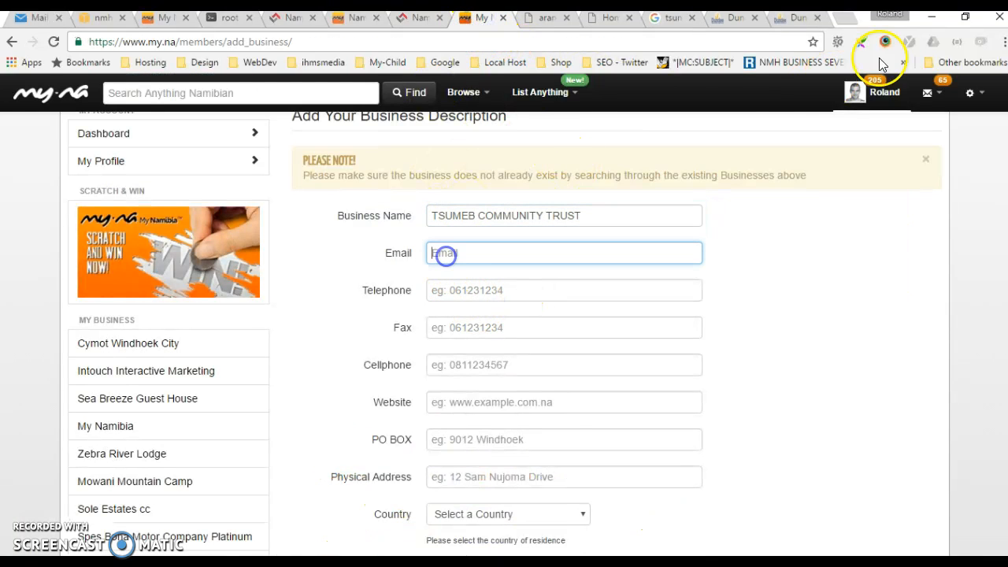
pyautogui.click(35, 19)
pyautogui.scroll(-5, 606, 346)
pyautogui.moveTo(732, 275); pyautogui.dragTo(554, 277)
pyautogui.hotkey('ctrl', 'c')
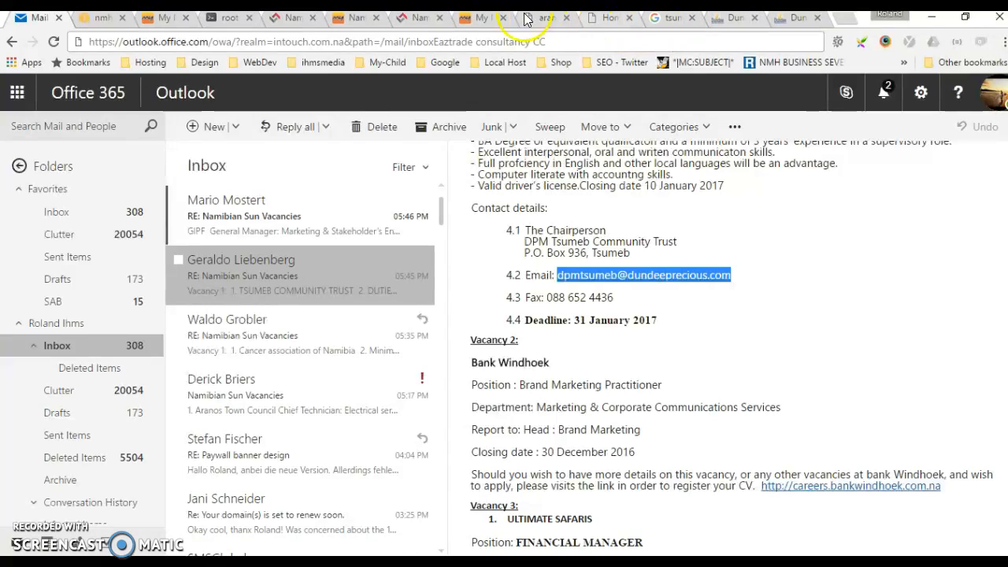
pyautogui.click(481, 18)
pyautogui.click(449, 250)
pyautogui.hotkey('ctrl', 'v')
# Check the Dundee Precious Metals page for address details and enter Tsumeb as the business's physical address.
pyautogui.scroll(-1, 601, 321)
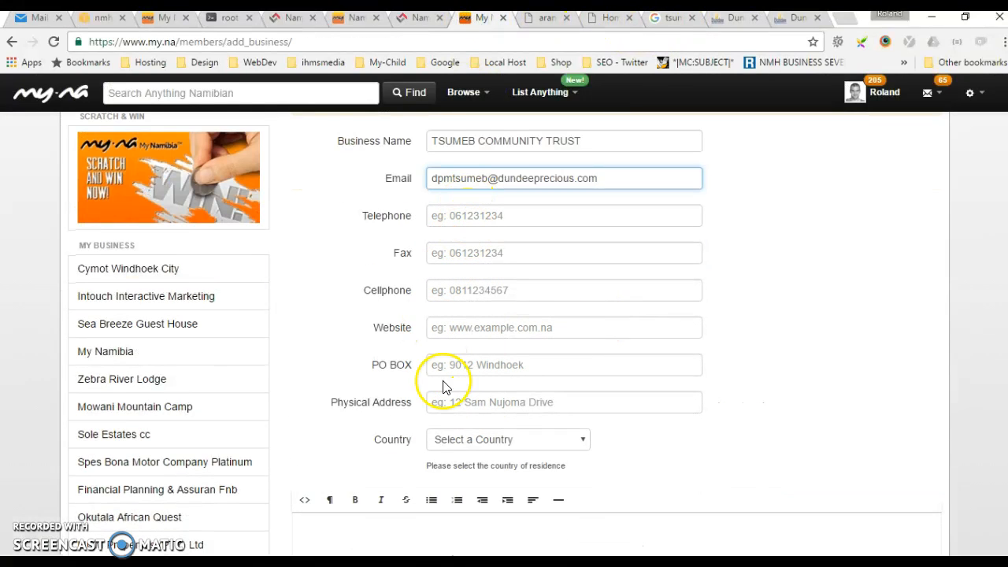
pyautogui.click(460, 402)
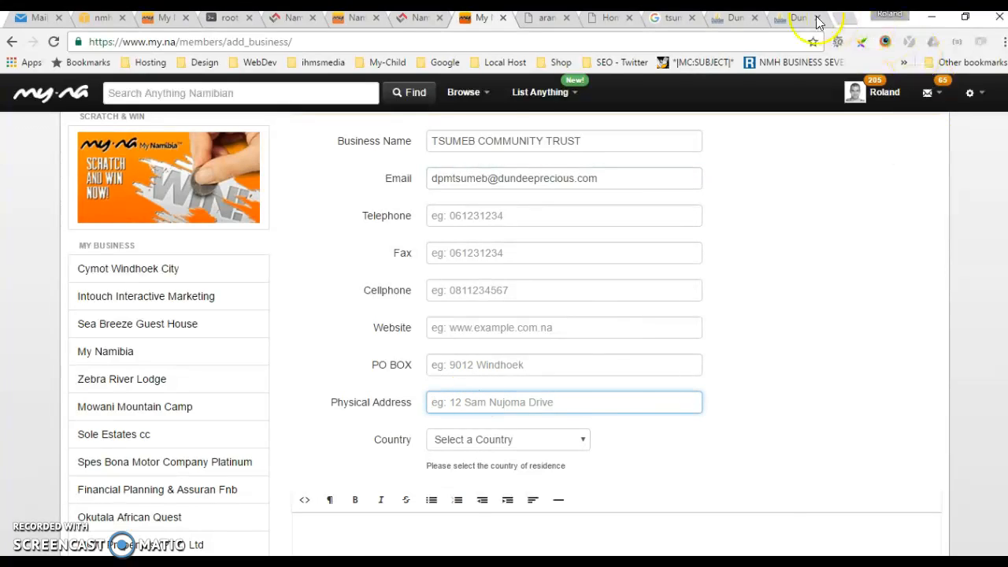
pyautogui.click(792, 24)
pyautogui.scroll(-4, 799, 204)
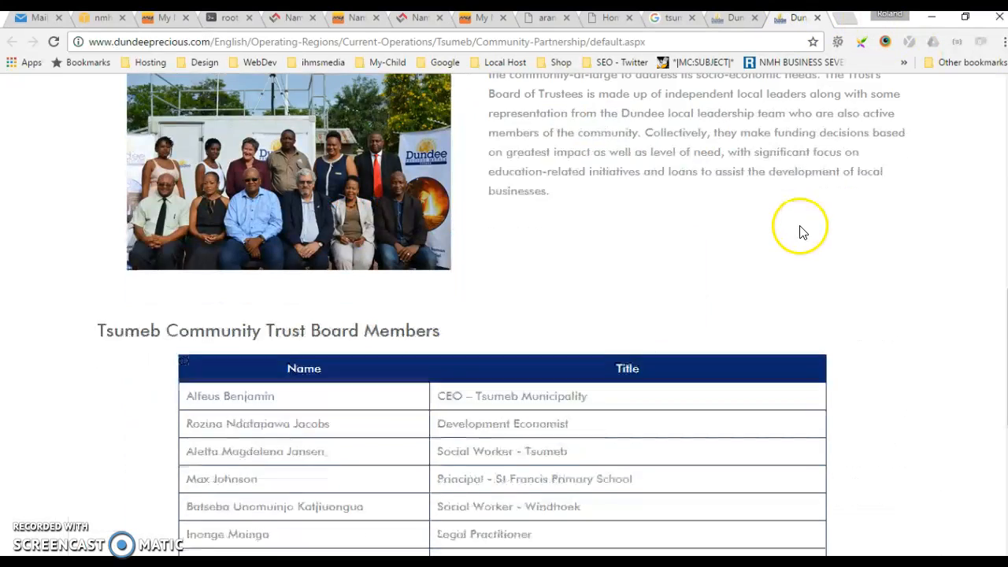
pyautogui.click(472, 19)
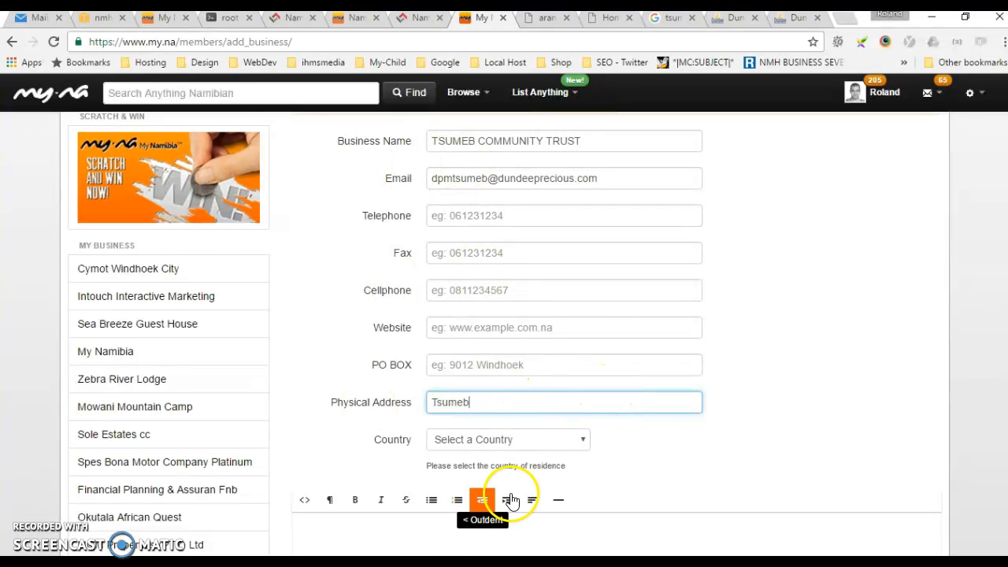
# Fill the business description with "Tsumeb Community Trust is a well established combined community to address its socio-economic needs in Namibia.".
pyautogui.scroll(-1, 643, 436)
pyautogui.click(355, 450)
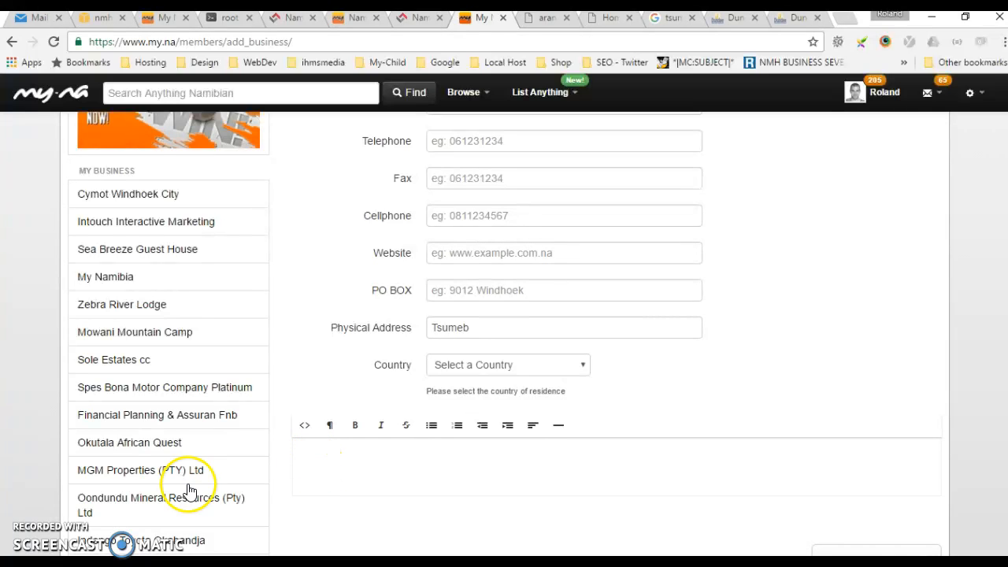
pyautogui.write('Tsumeb Community Trust is a well established combined community to address its socio-economic needs in Namibia')
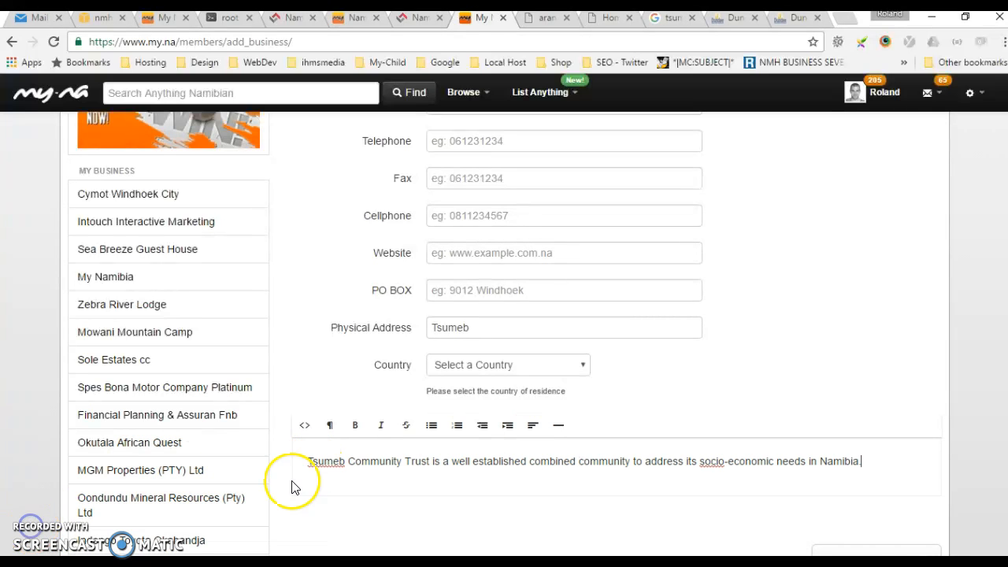
# Review the description text and submit the Tsumeb Community Trust registration to My Namibia.
pyautogui.moveTo(861, 461); pyautogui.dragTo(548, 458)
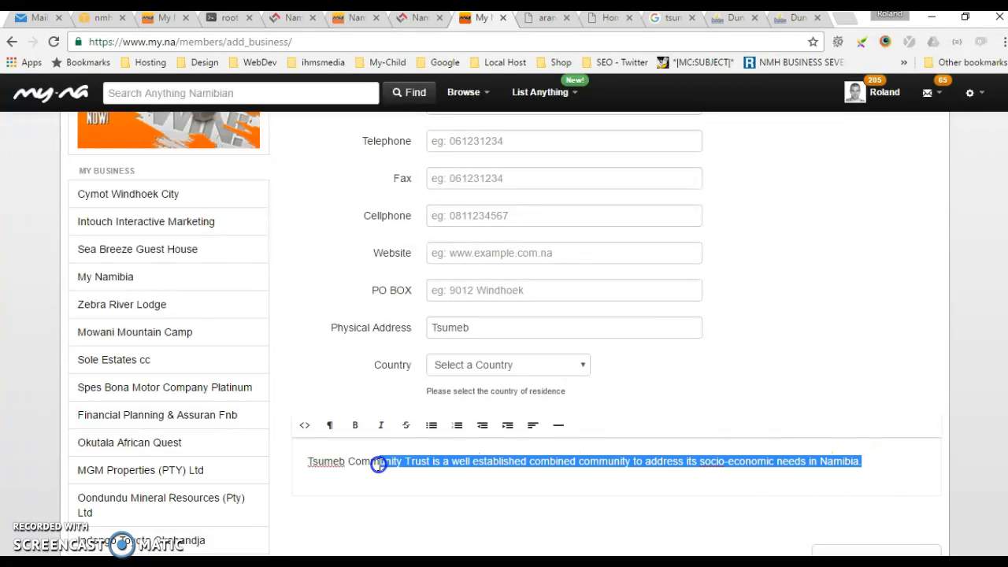
pyautogui.click(731, 24)
pyautogui.click(720, 492)
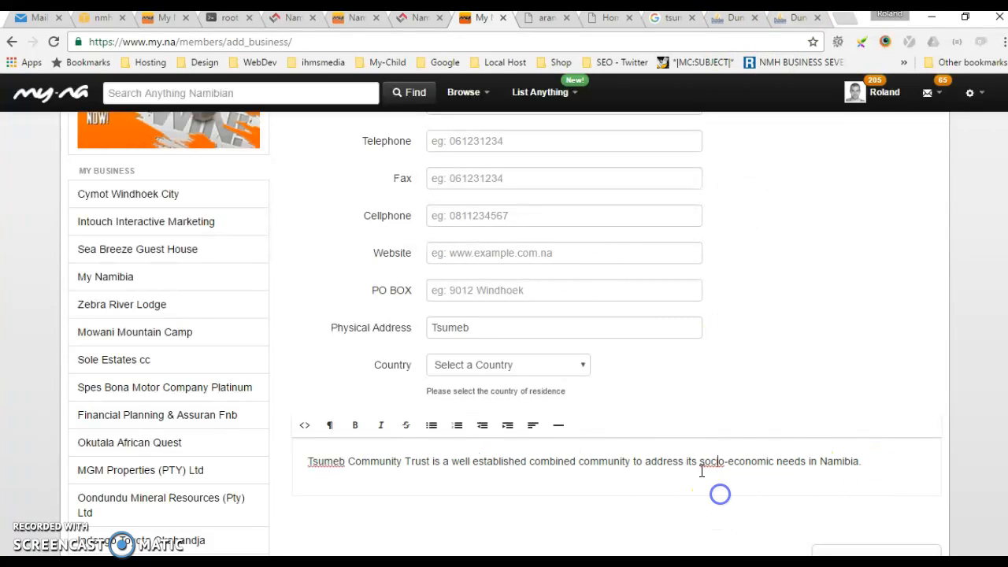
pyautogui.moveTo(863, 465); pyautogui.dragTo(310, 463)
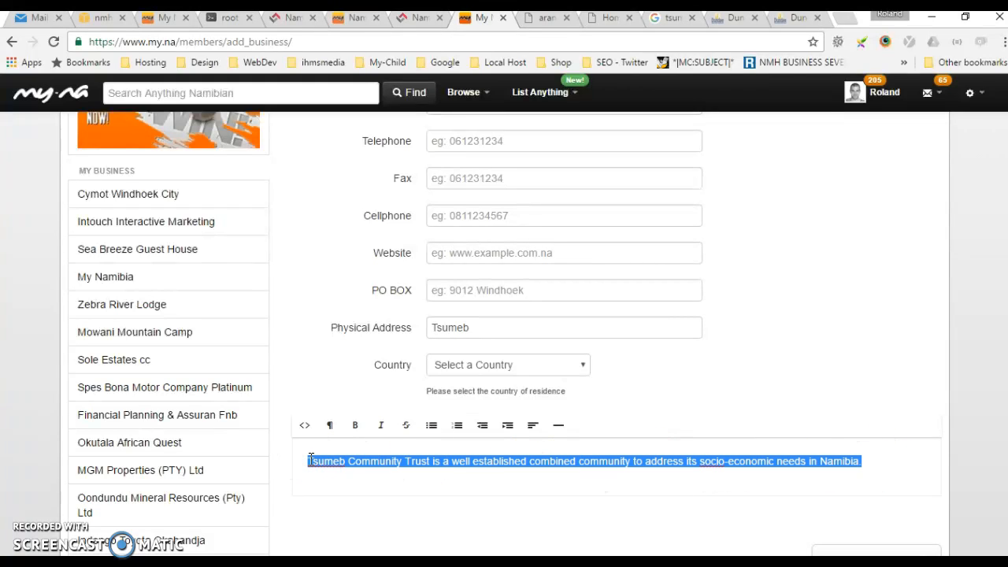
pyautogui.click(310, 459)
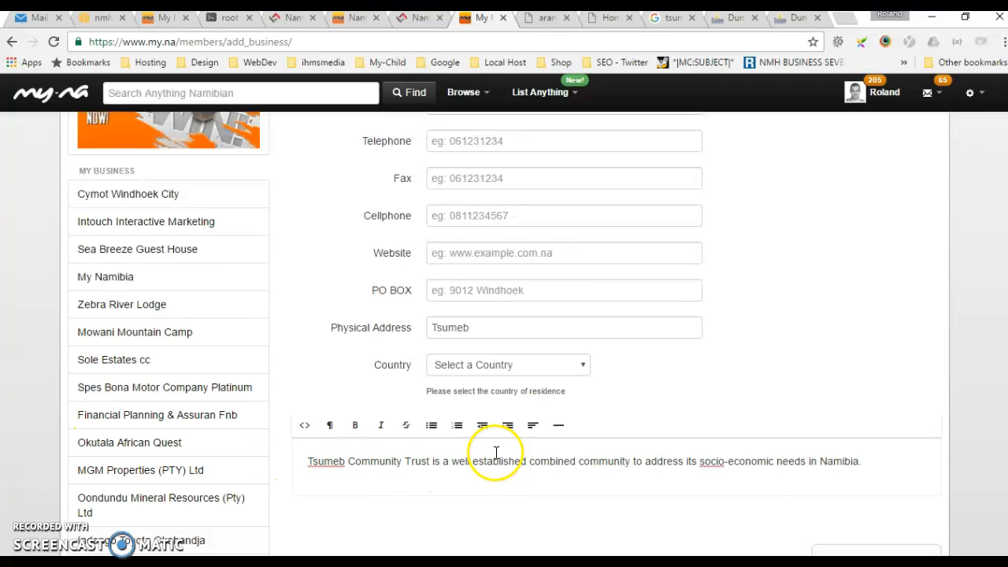
pyautogui.scroll(-1, 930, 459)
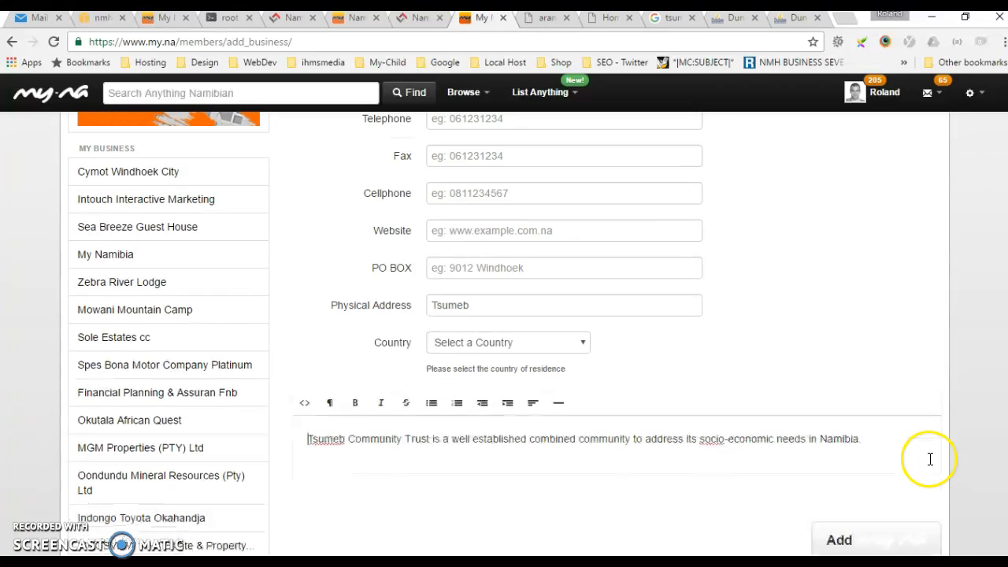
pyautogui.scroll(-3, 930, 458)
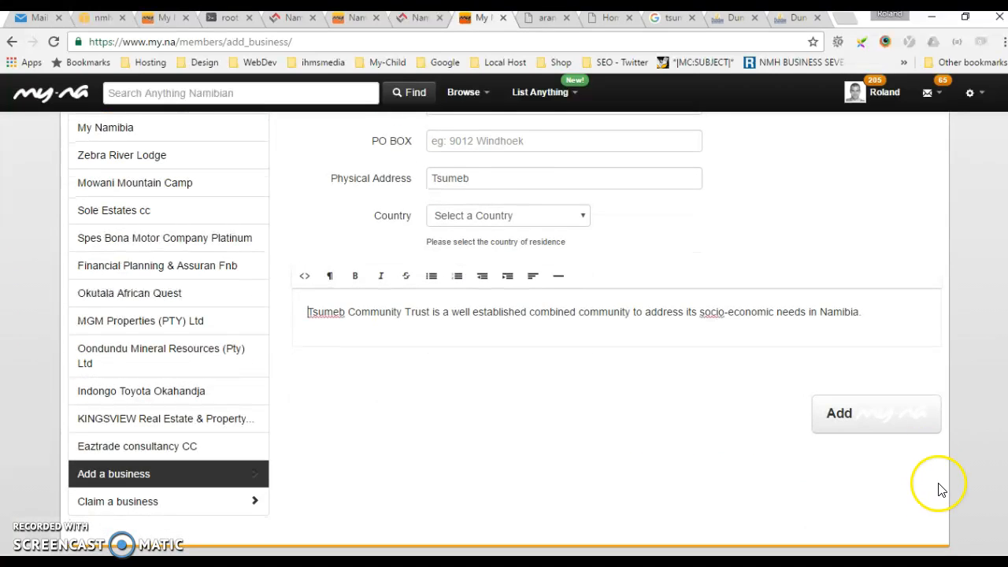
pyautogui.click(871, 421)
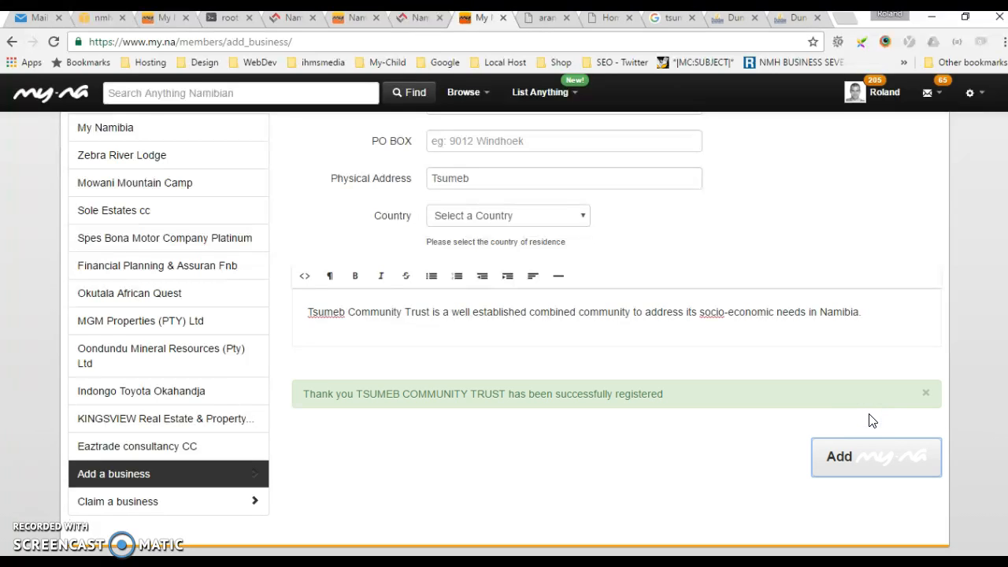
# Switch to the NMH admin's business list and search it for "tsumeb community".
pyautogui.click(413, 20)
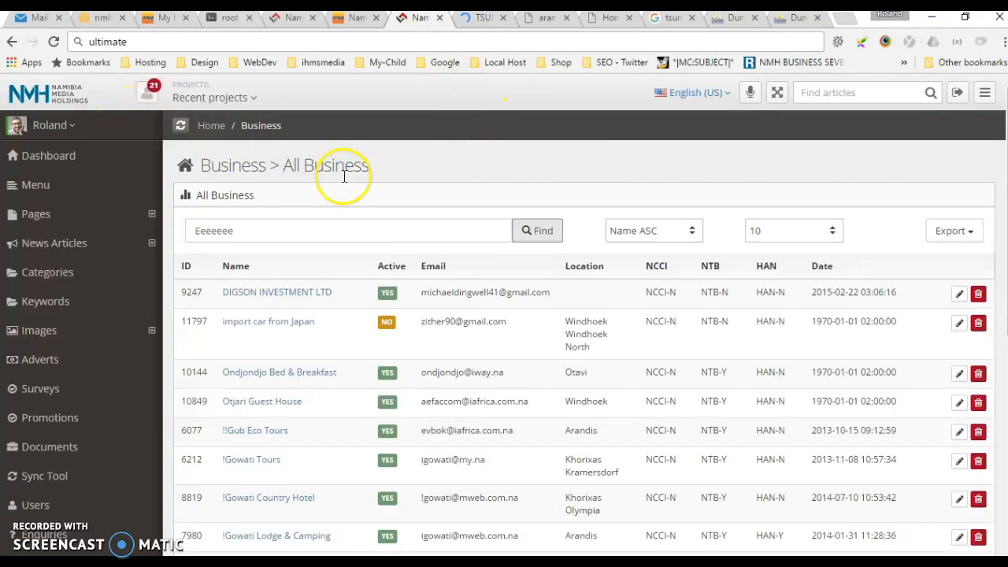
pyautogui.doubleClick(252, 230)
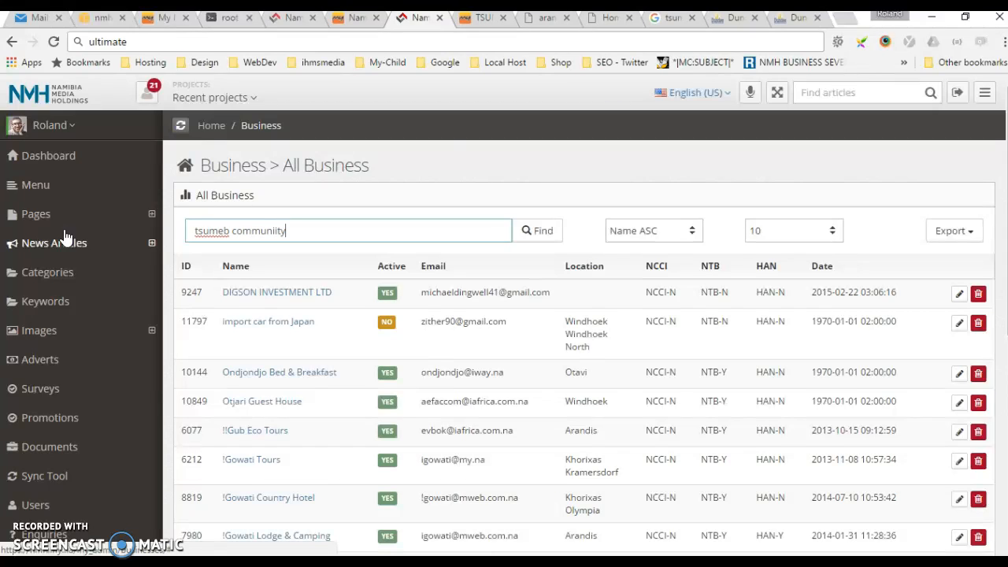
pyautogui.click(540, 230)
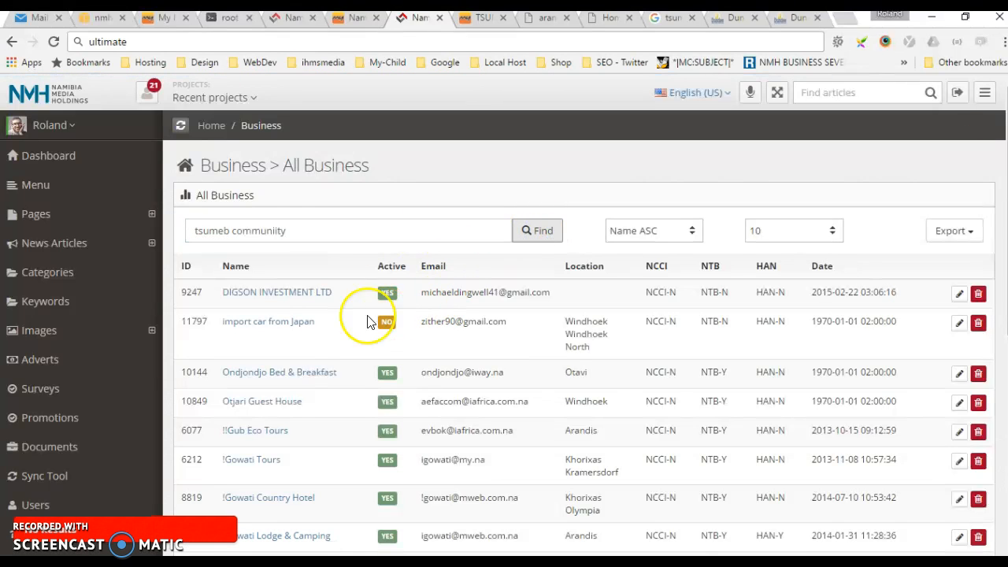
pyautogui.hotkey('ctrl', 'a')
pyautogui.press('BackSpace')
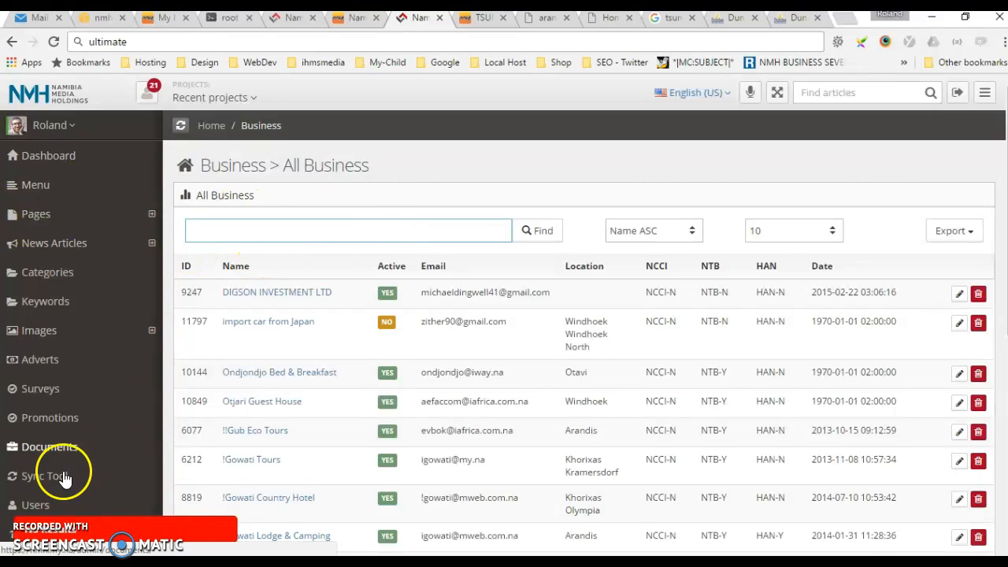
pyautogui.click(207, 233)
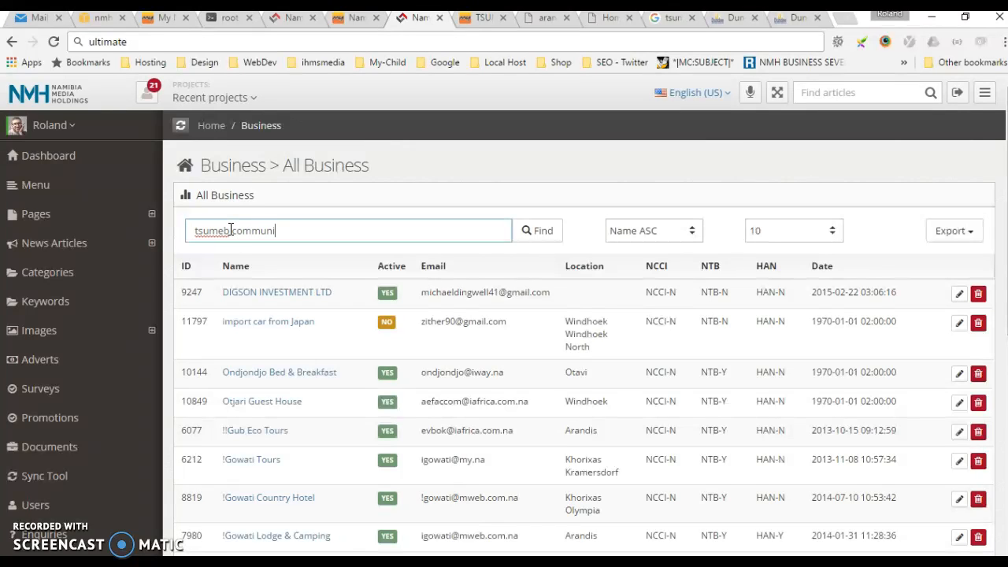
pyautogui.click(535, 230)
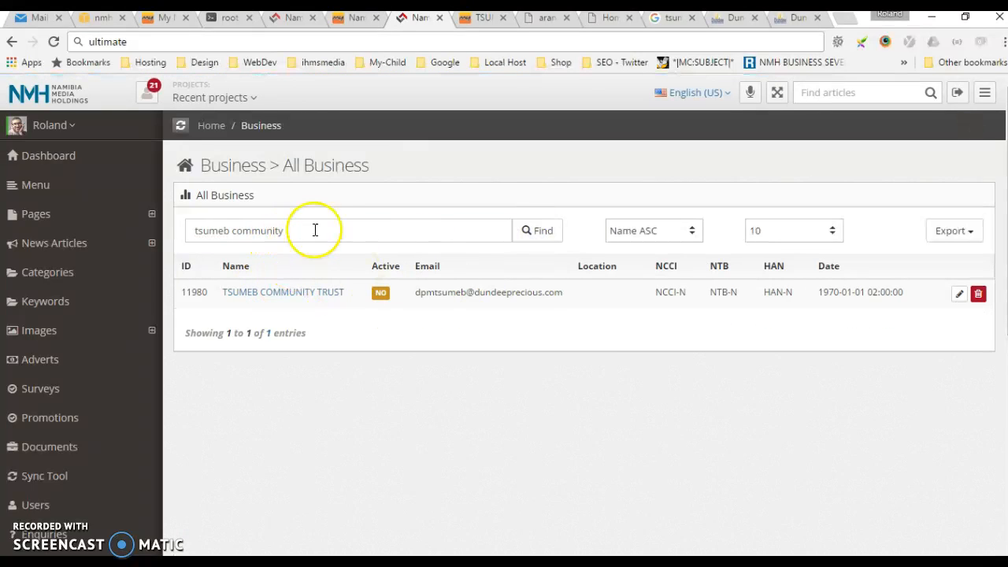
# Search the business list by the copied contact e-mail address and open the Tsumeb Community Trust record for editing.
pyautogui.hotkey('ctrl', 'a')
pyautogui.hotkey('ctrl', 'v')
pyautogui.click(537, 231)
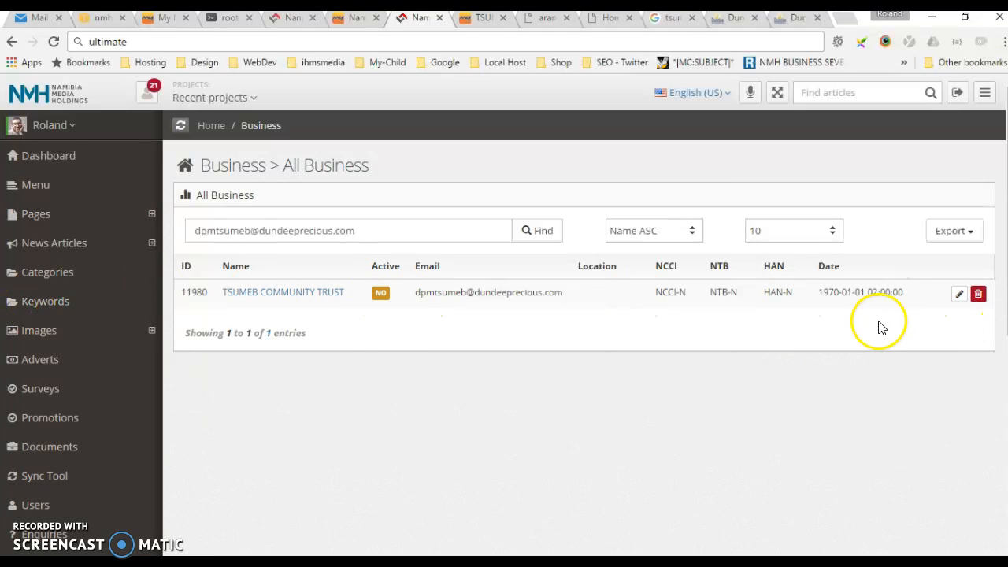
pyautogui.click(959, 294)
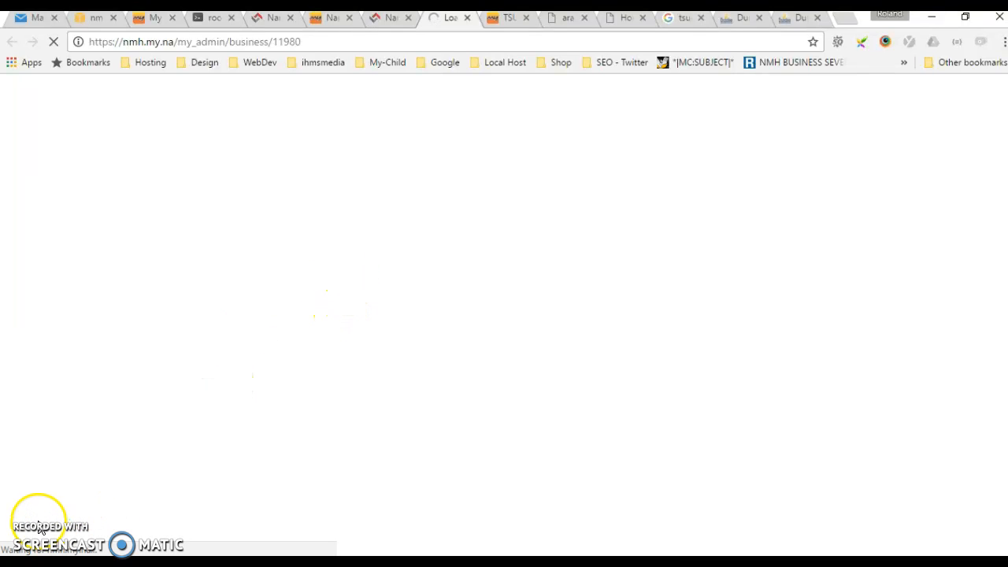
# Look over the Tsumeb Community Trust update page, covering the logo and cover area, contact details, memberships and paid status.
pyautogui.scroll(15, 743, 418)
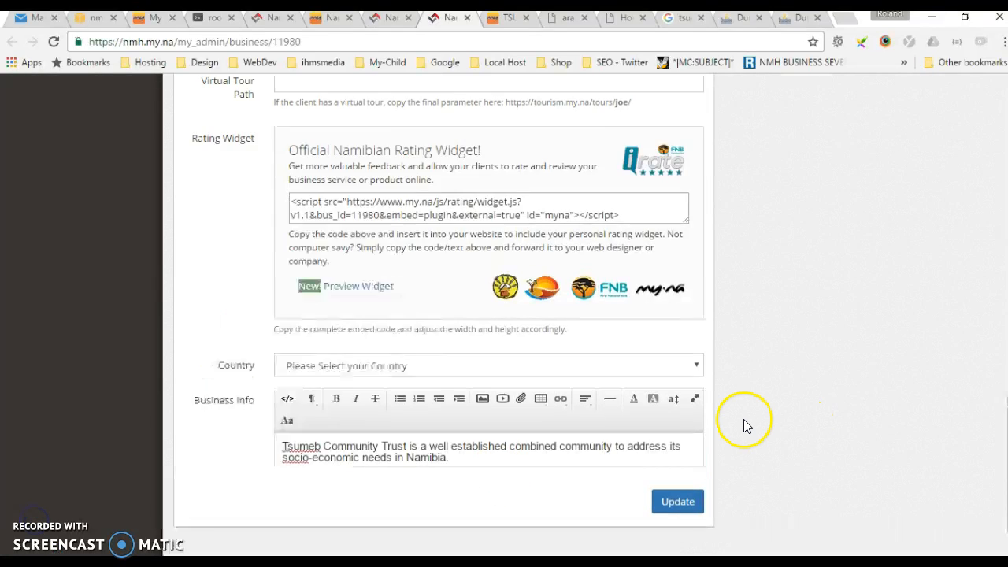
pyautogui.scroll(2, 761, 467)
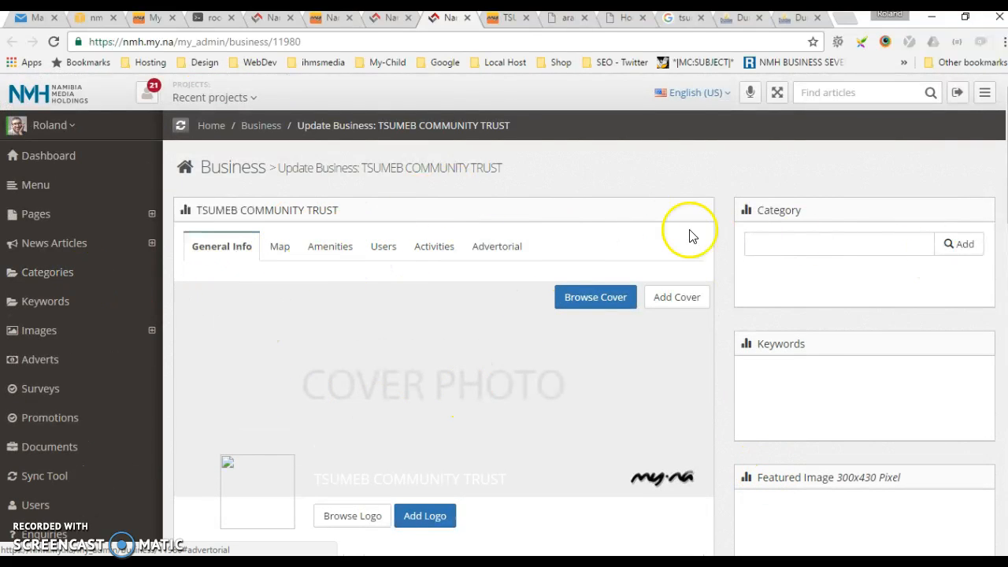
pyautogui.scroll(-3, 348, 415)
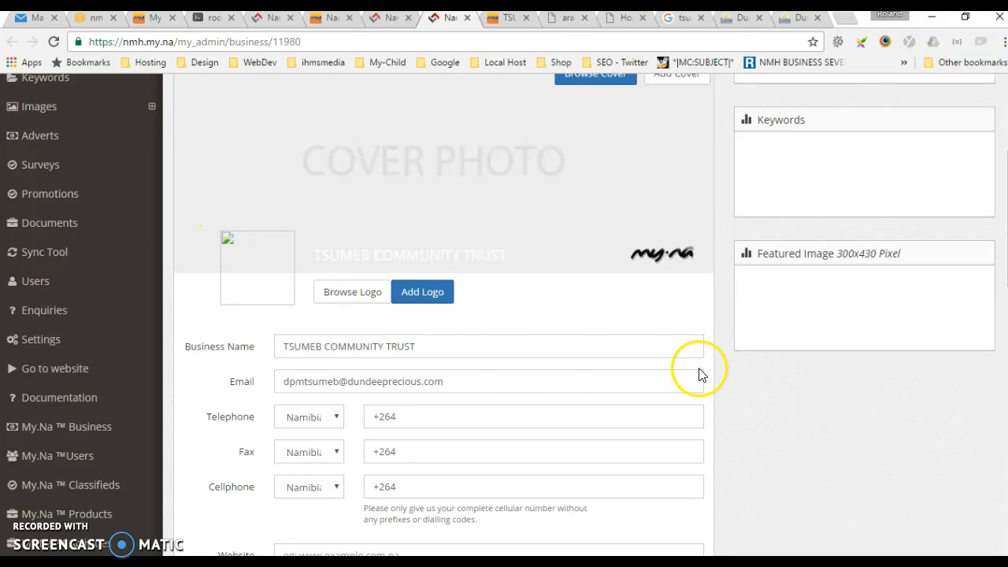
pyautogui.scroll(2, 684, 371)
pyautogui.scroll(-9, 412, 365)
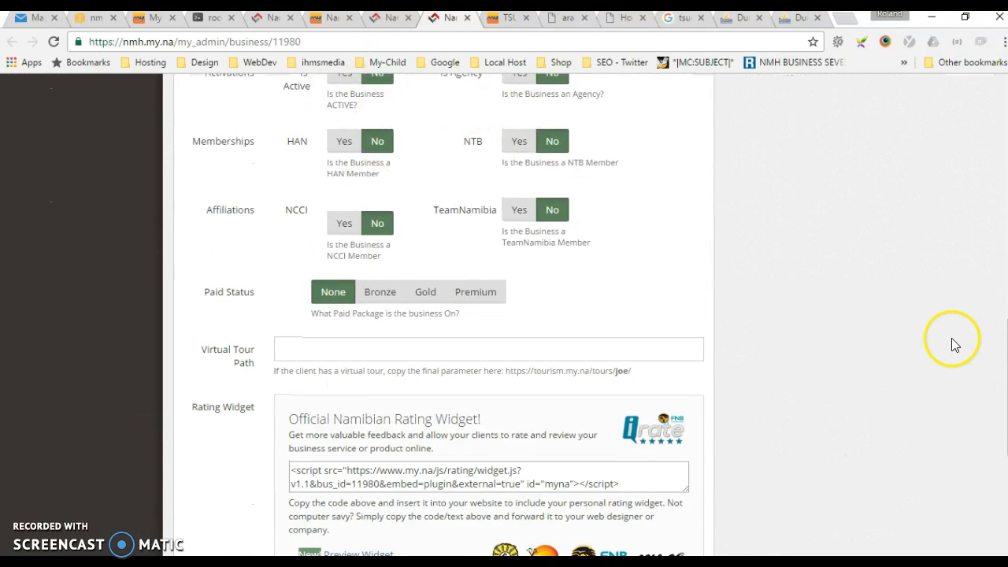
pyautogui.scroll(2, 418, 263)
pyautogui.scroll(8, 751, 456)
pyautogui.scroll(1, 751, 457)
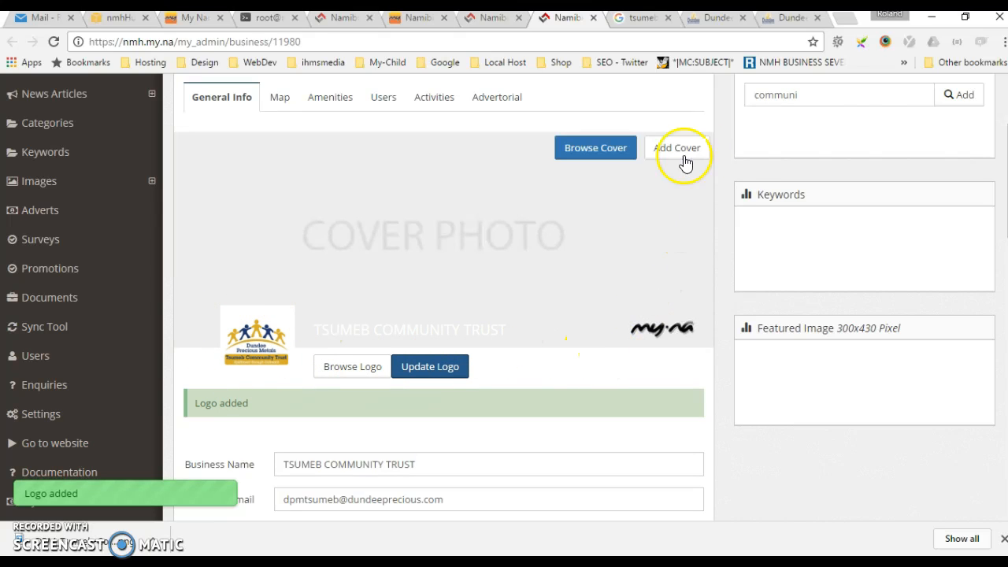
# Find the Community > Organisation category and add it to the business.
pyautogui.moveTo(872, 93); pyautogui.dragTo(752, 95)
pyautogui.write('c')
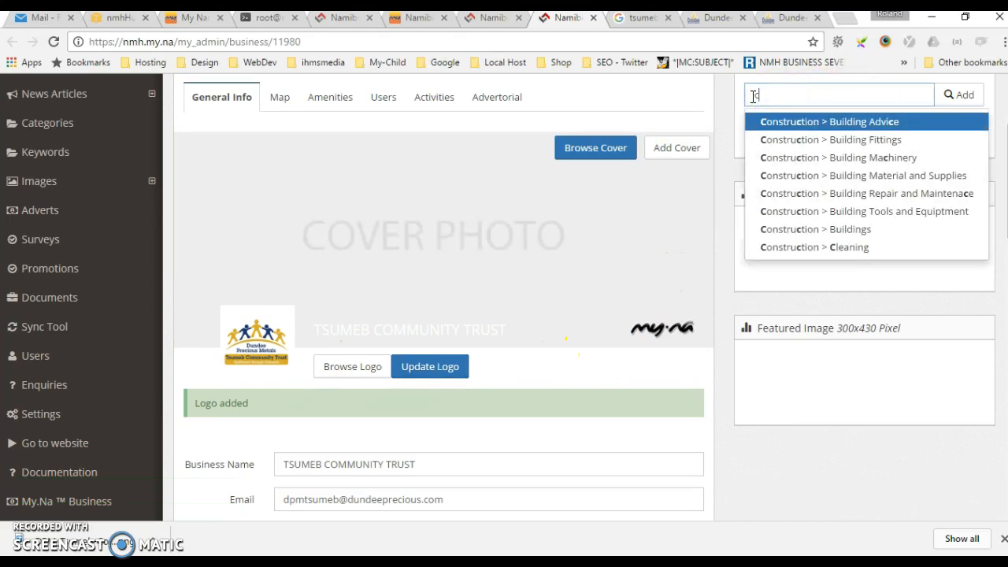
pyautogui.write('omm')
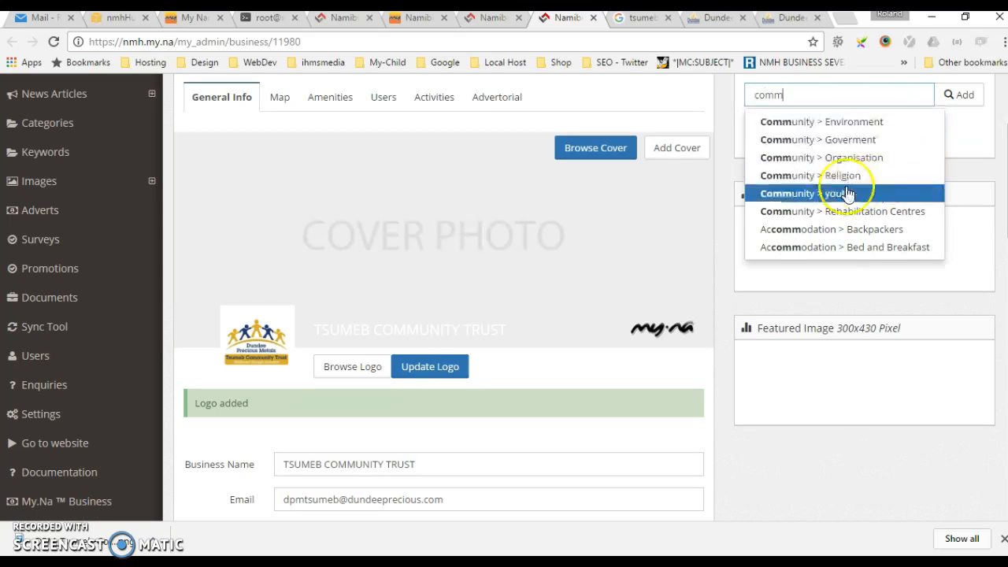
pyautogui.click(835, 157)
pyautogui.click(955, 94)
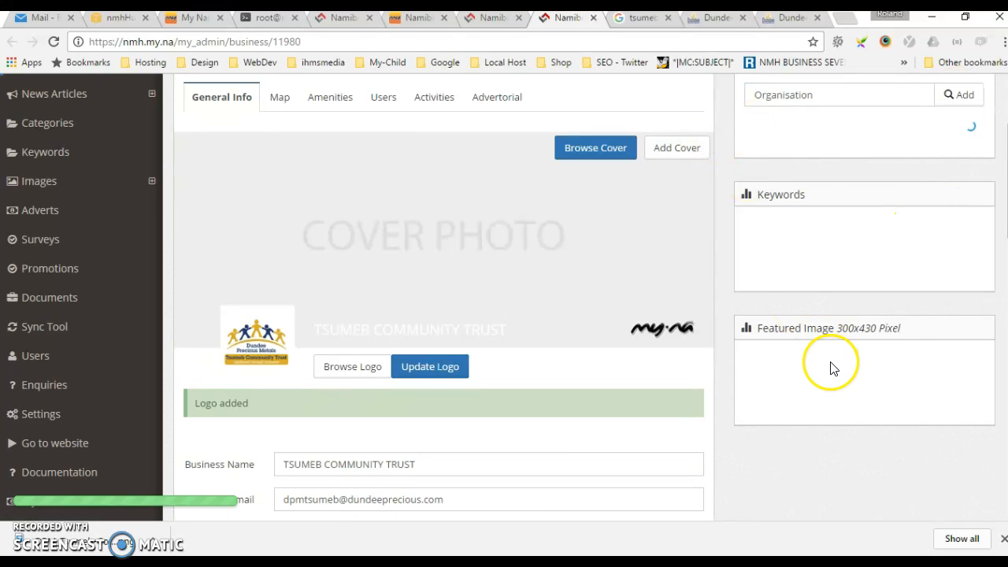
# Try to set the business as active and update its record.
pyautogui.scroll(-7, 625, 344)
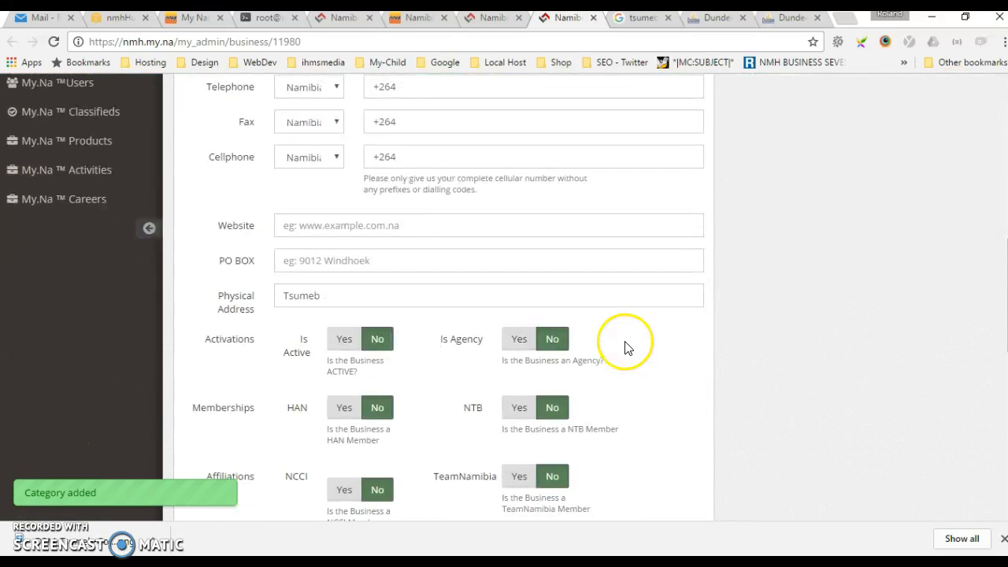
pyautogui.click(338, 266)
pyautogui.scroll(-10, 747, 301)
pyautogui.scroll(10, 747, 301)
pyautogui.scroll(-8, 776, 296)
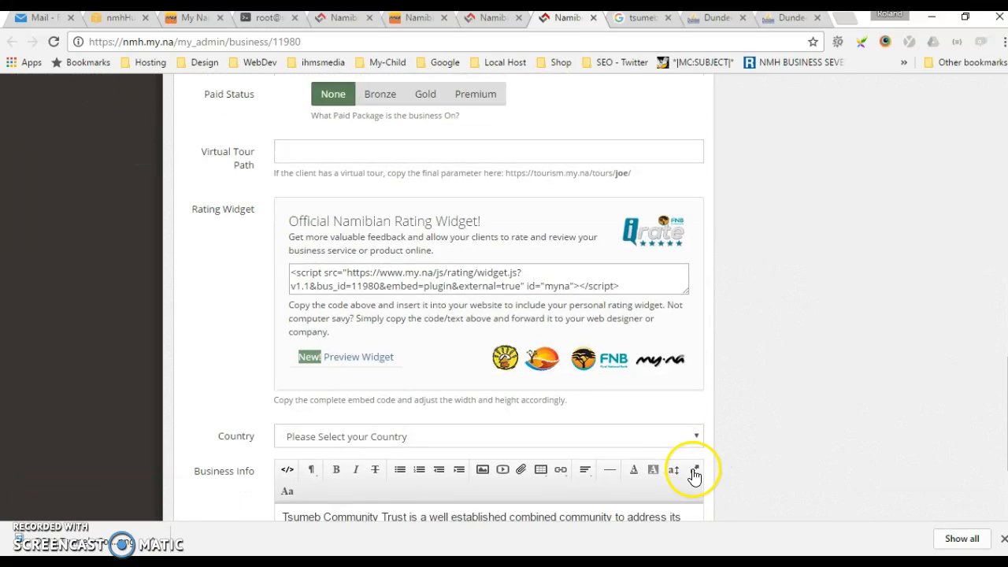
pyautogui.click(681, 431)
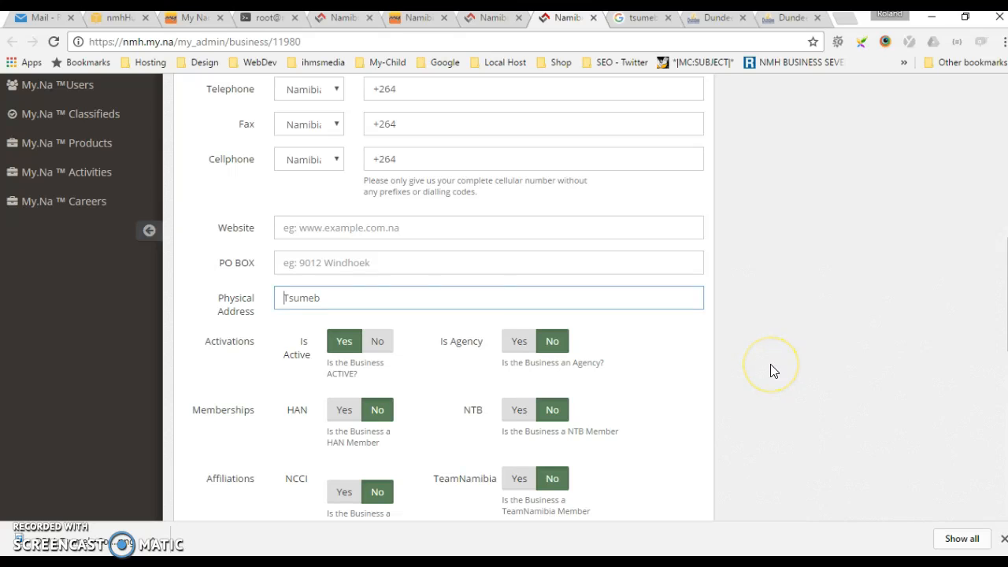
pyautogui.scroll(-8, 755, 303)
pyautogui.click(675, 424)
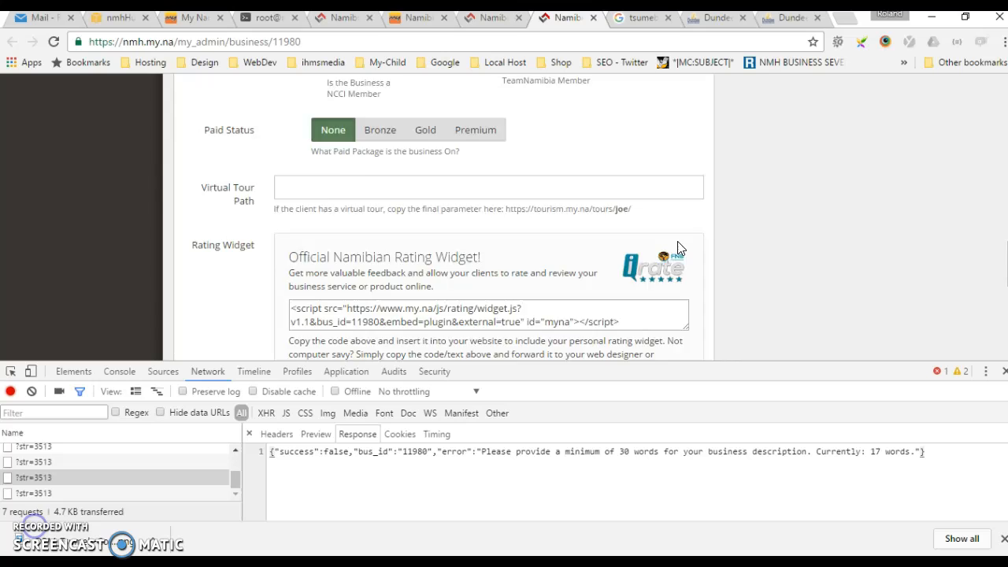
# Set the physical address to "Tsumeb, Namibia", mark the business as active and submit the update.
pyautogui.scroll(5, 681, 248)
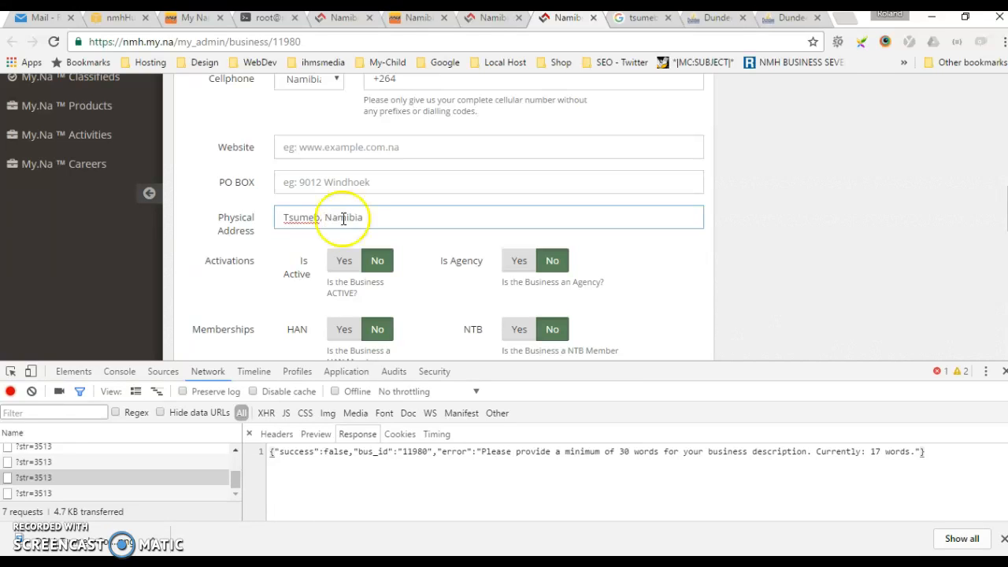
pyautogui.scroll(-10, 382, 262)
pyautogui.click(693, 263)
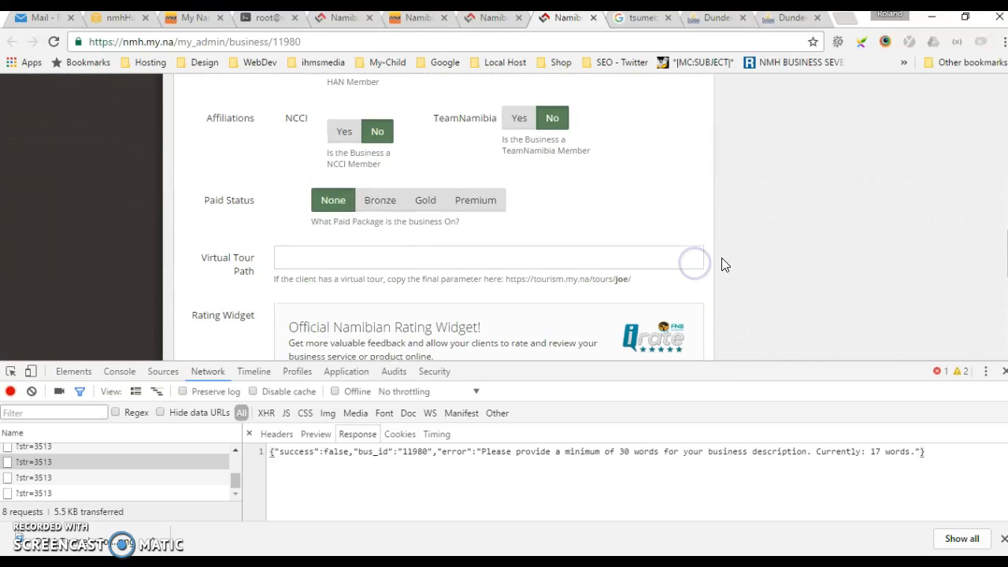
pyautogui.scroll(5, 723, 263)
pyautogui.scroll(-2, 677, 279)
pyautogui.click(345, 270)
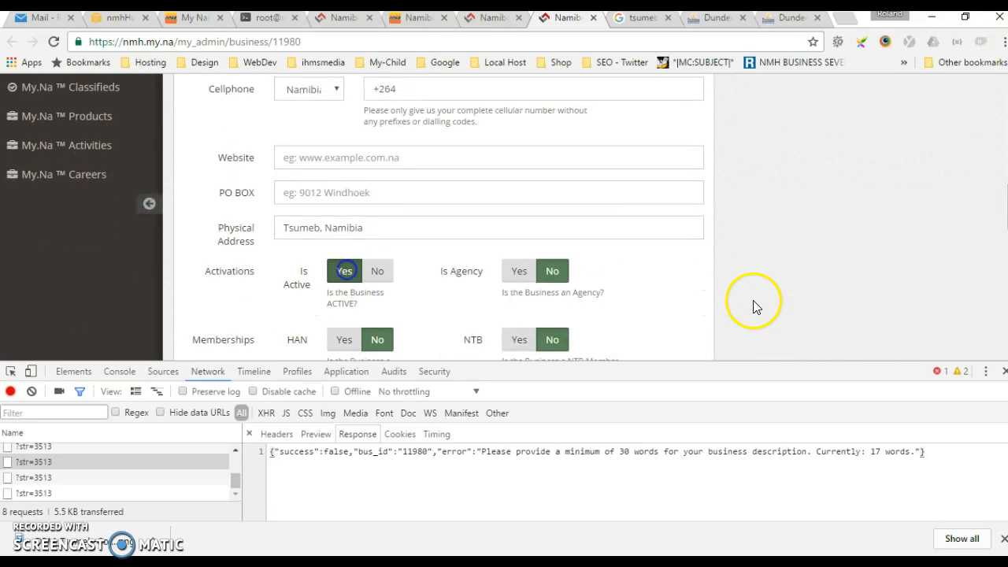
pyautogui.scroll(-10, 753, 306)
pyautogui.click(694, 266)
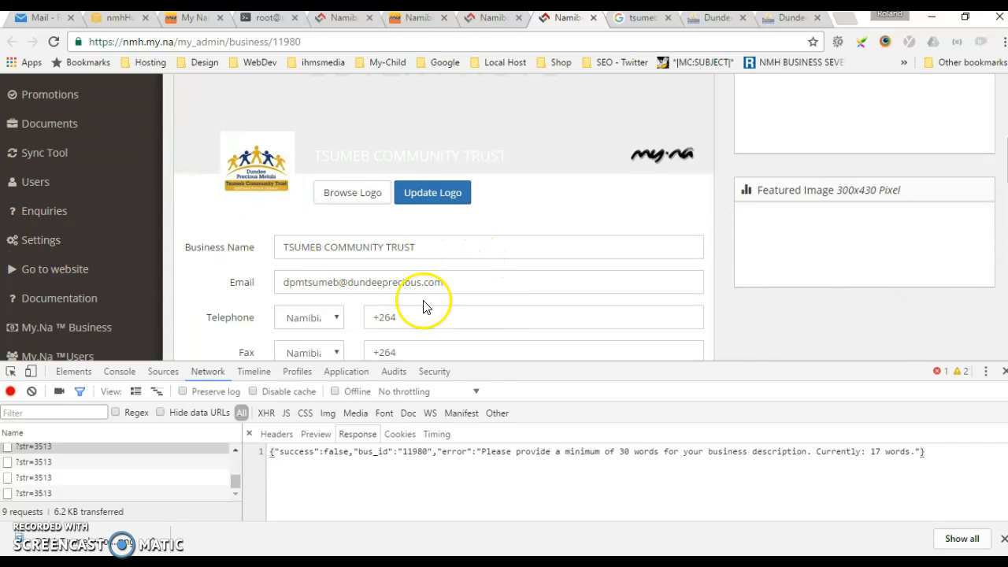
# Open the business's map settings and search the map for "Tsumeb namibia".
pyautogui.scroll(3, 425, 304)
pyautogui.scroll(3, 657, 279)
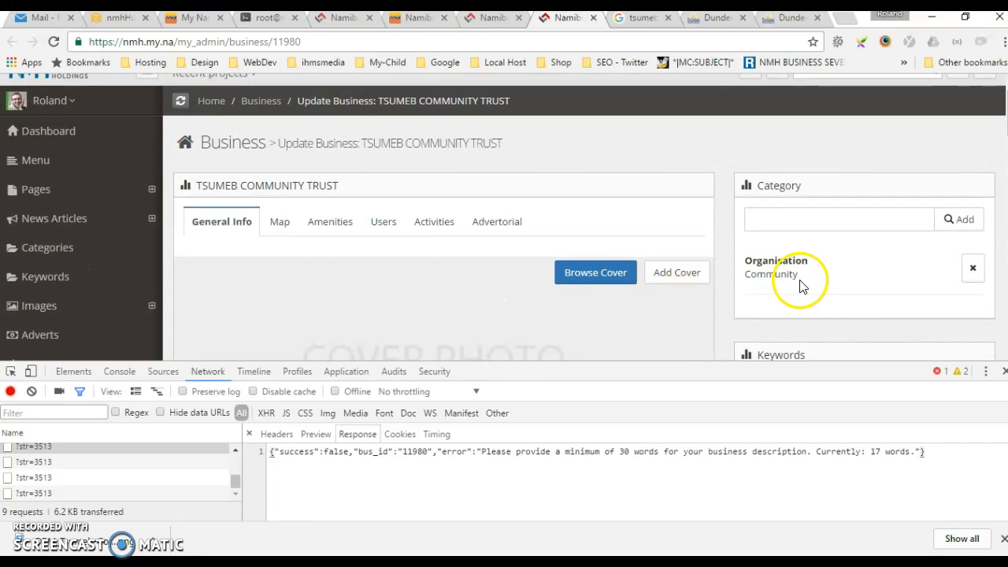
pyautogui.click(281, 225)
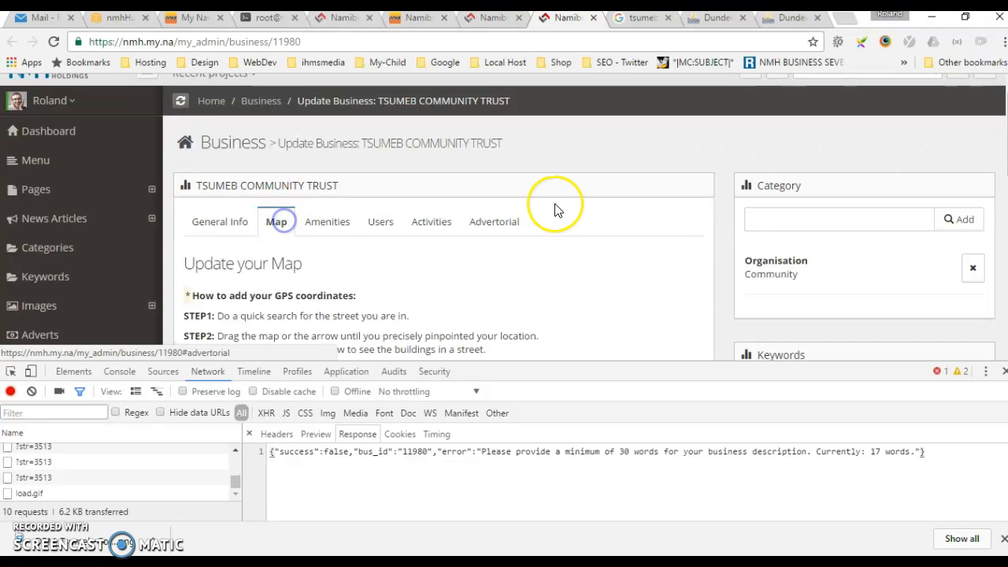
pyautogui.scroll(-3, 551, 208)
pyautogui.scroll(-3, 549, 207)
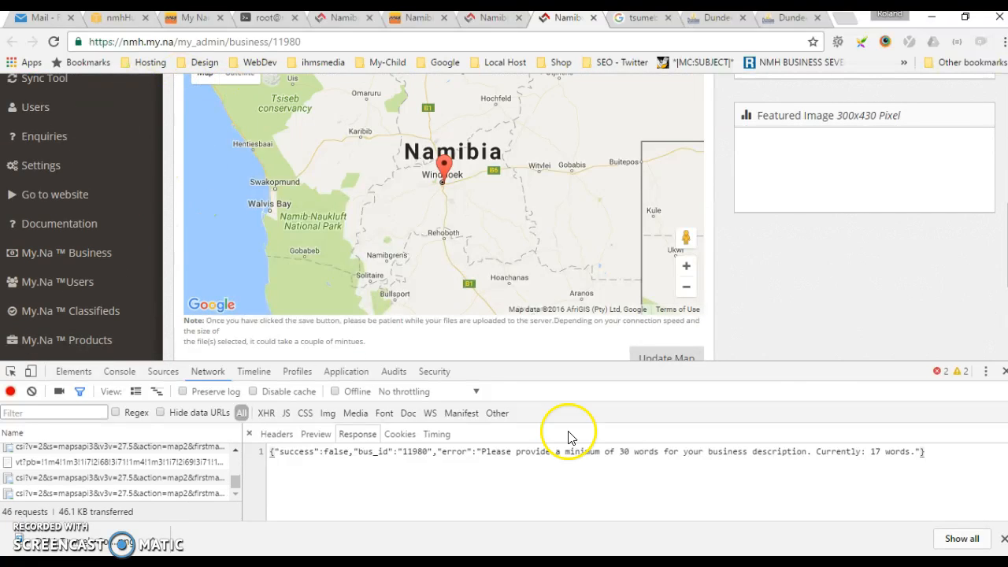
pyautogui.scroll(1, 532, 247)
pyautogui.scroll(3, 102, 162)
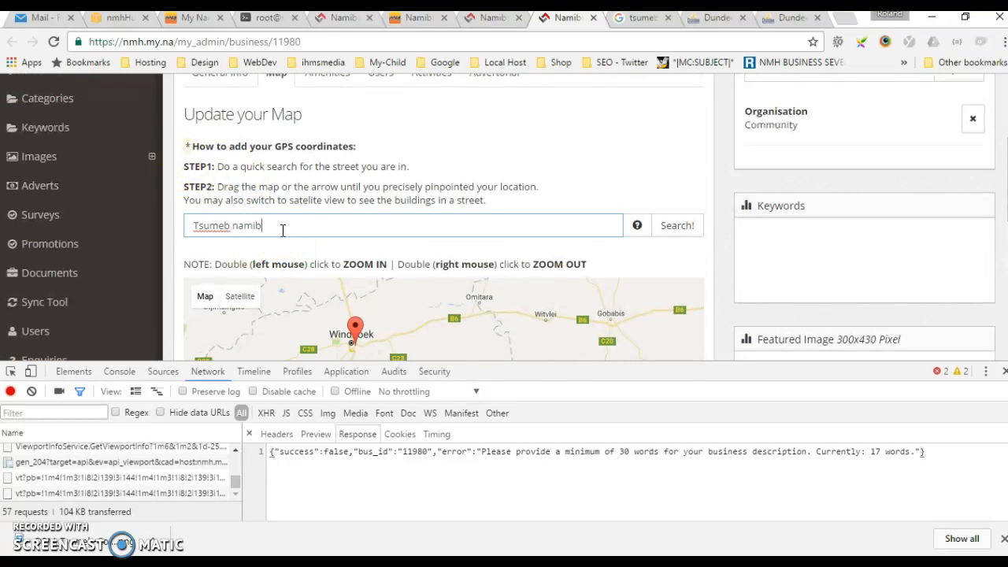
pyautogui.click(678, 225)
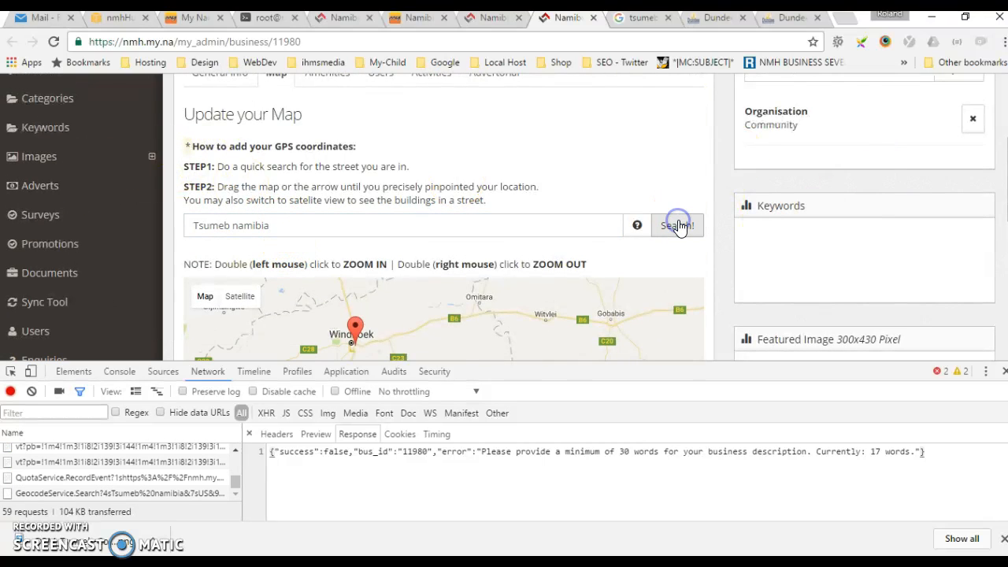
# Save the pinned Tsumeb location as the business's map position.
pyautogui.scroll(-3, 535, 189)
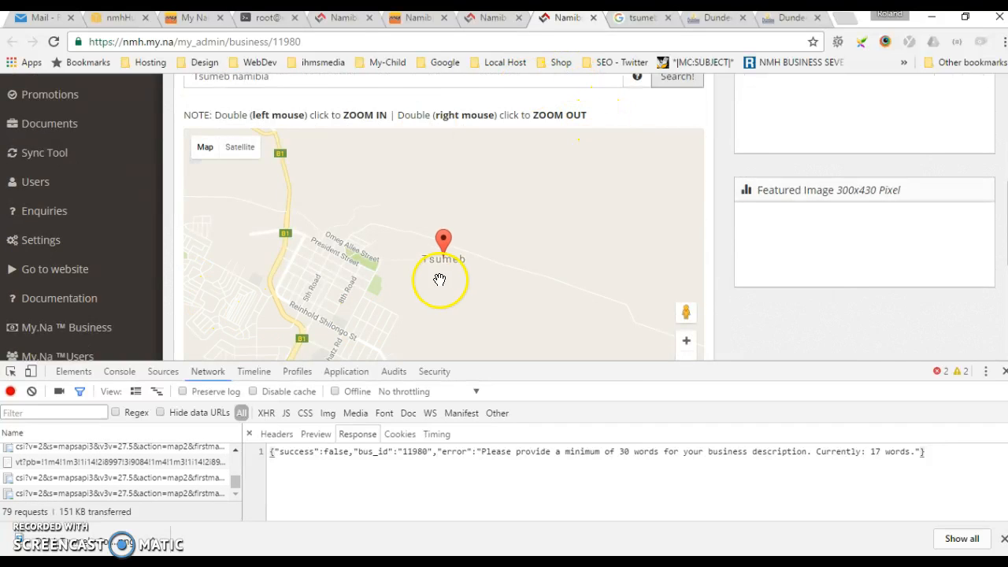
pyautogui.scroll(-4, 162, 201)
pyautogui.click(671, 209)
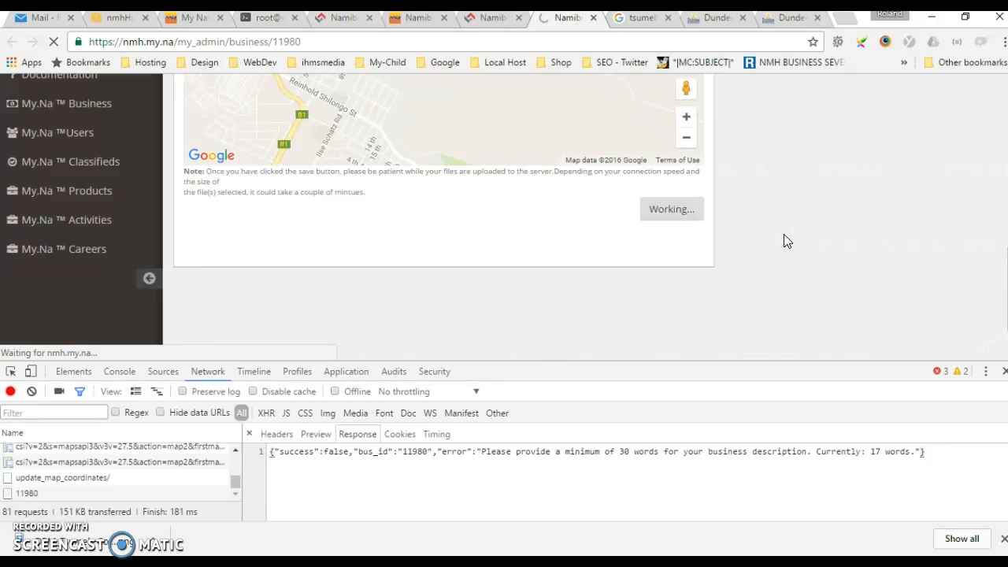
pyautogui.scroll(7, 783, 234)
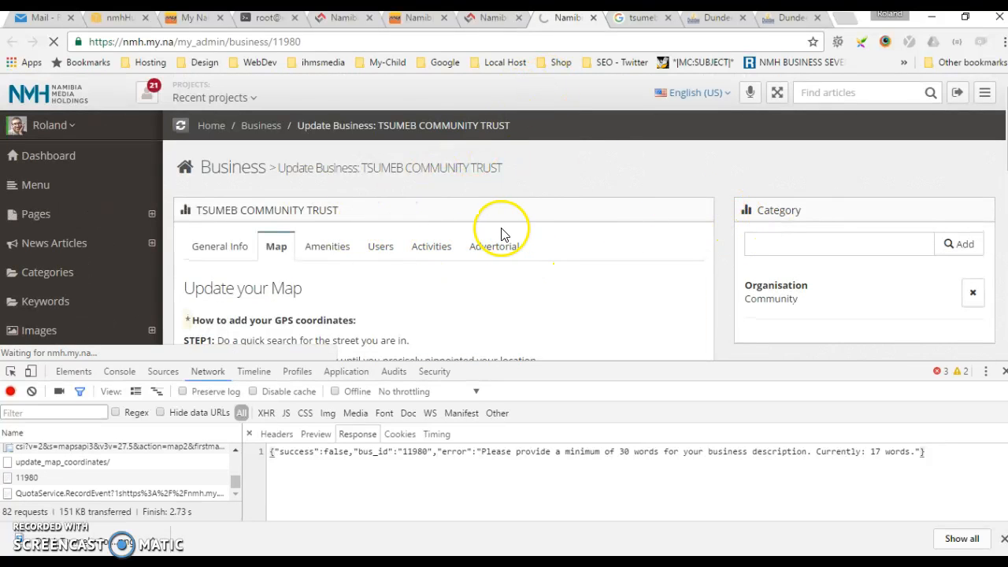
# Return to the Tsumeb Community Trust vacancy update form and search the My Namibia businesses for "tsumeb comm".
pyautogui.click(488, 19)
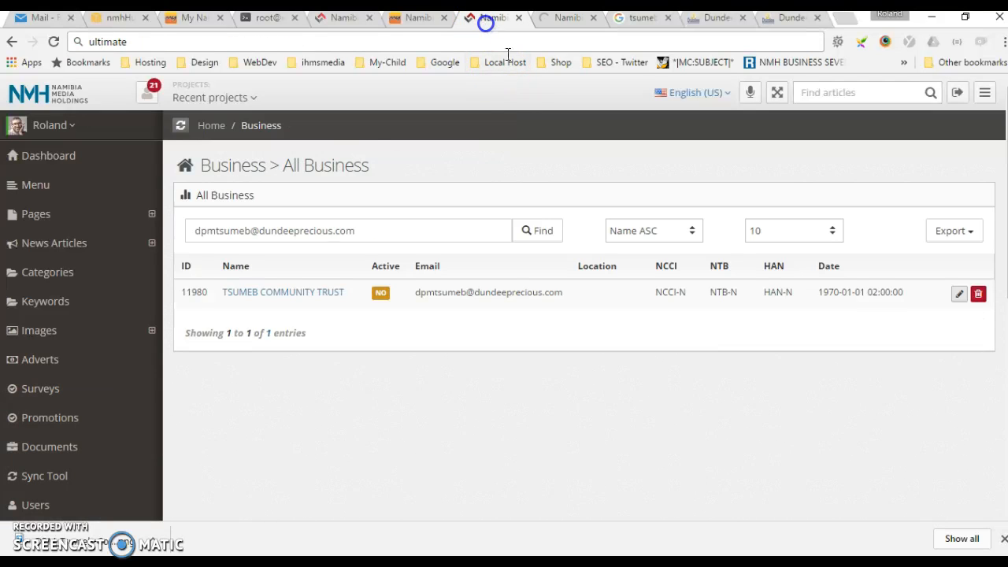
pyautogui.click(425, 19)
pyautogui.click(335, 19)
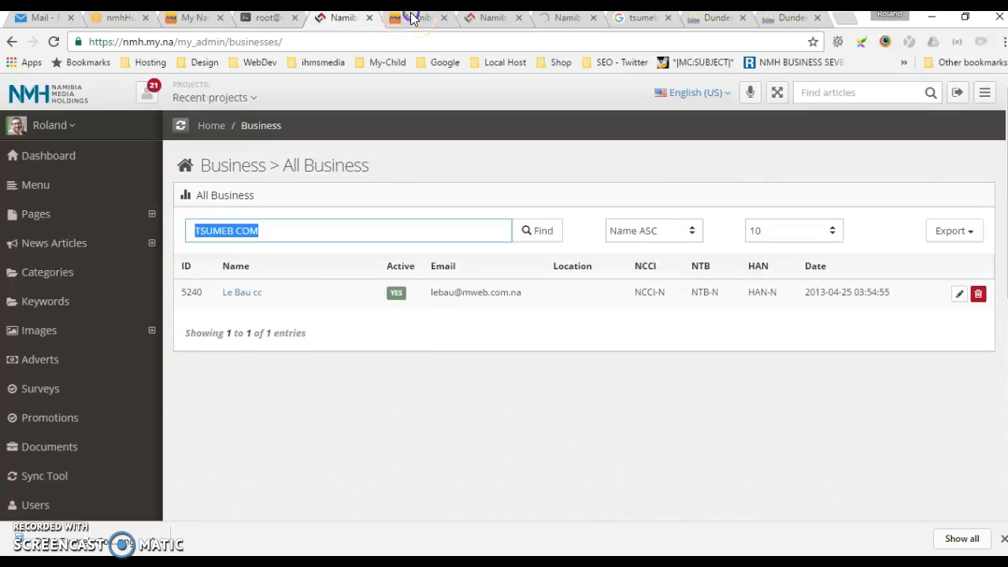
pyautogui.click(410, 17)
pyautogui.scroll(10, 472, 433)
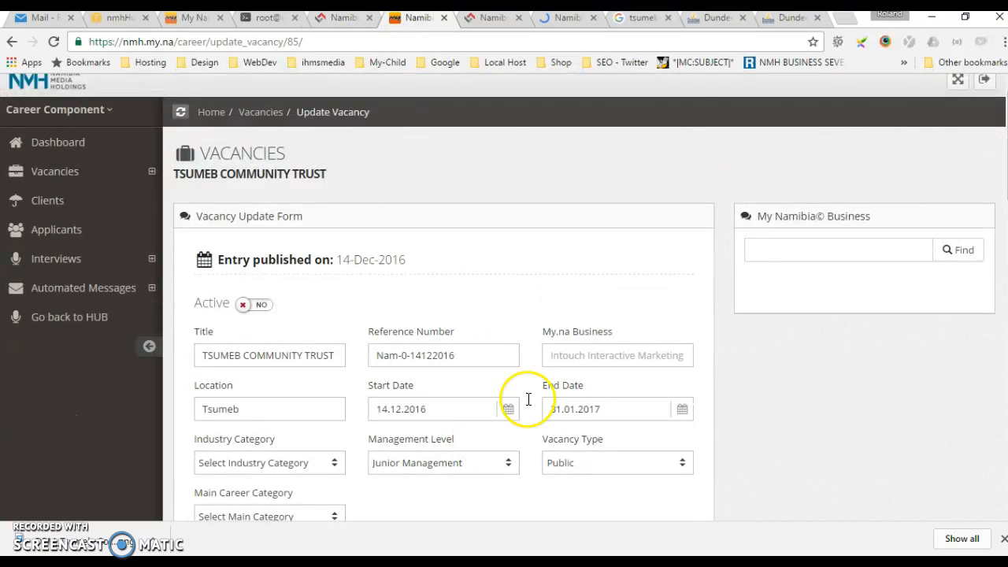
pyautogui.click(775, 246)
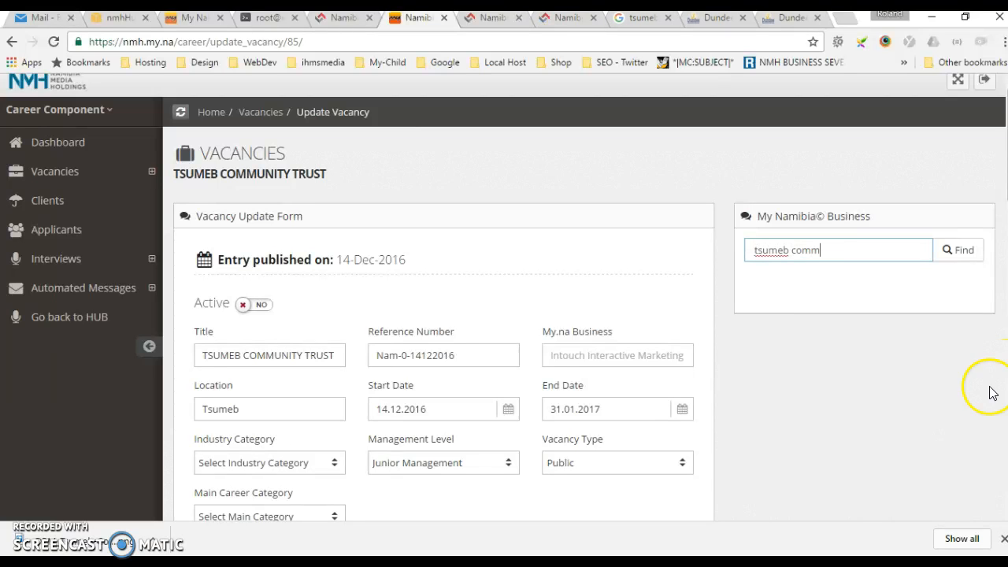
pyautogui.write('tsumeb comm')
pyautogui.click(960, 250)
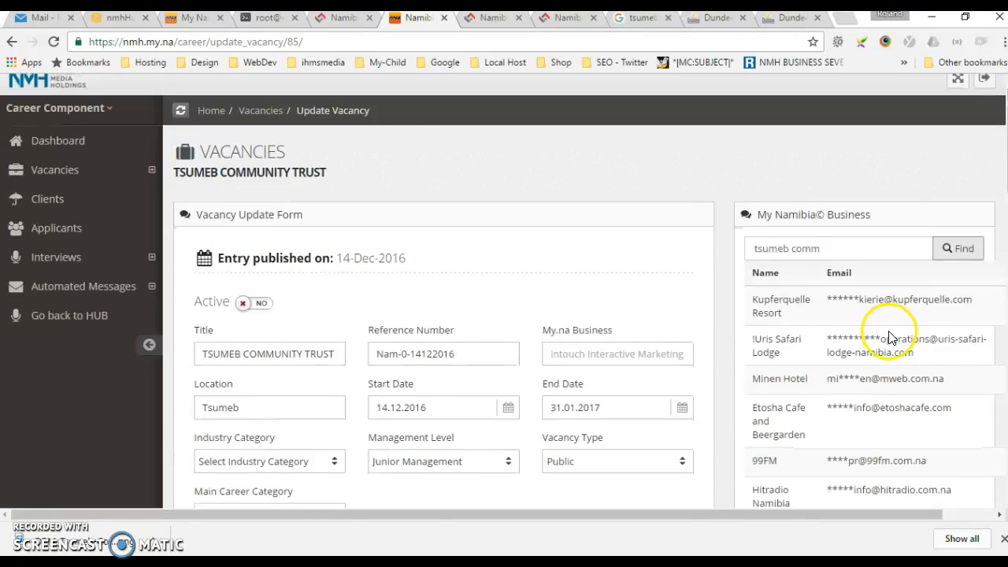
# Assign TSUMEB COMMUNITY TRUST from the found businesses as the vacancy's My.na business and update the vacancy.
pyautogui.scroll(-4, 889, 337)
pyautogui.scroll(-3, 889, 337)
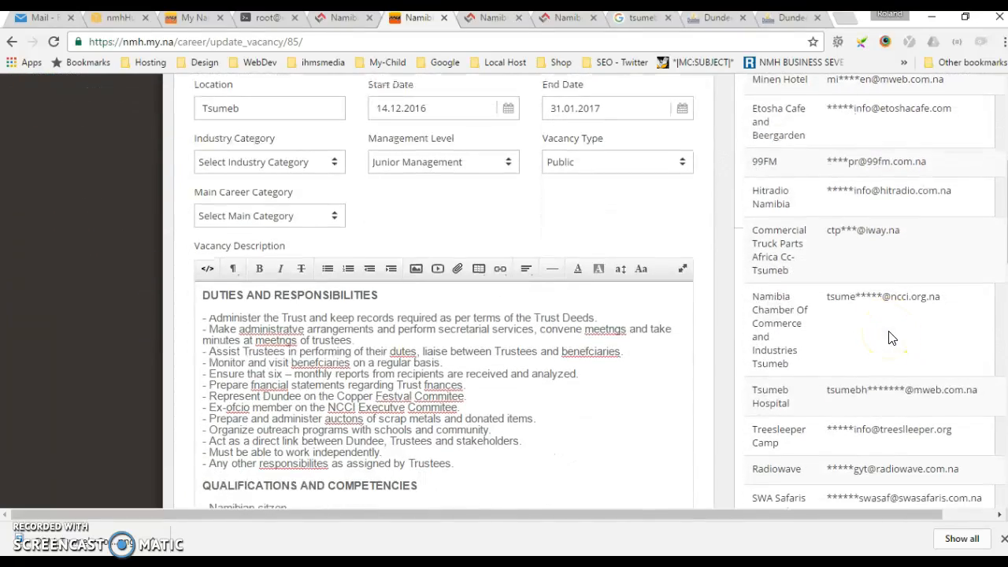
pyautogui.scroll(-2, 890, 337)
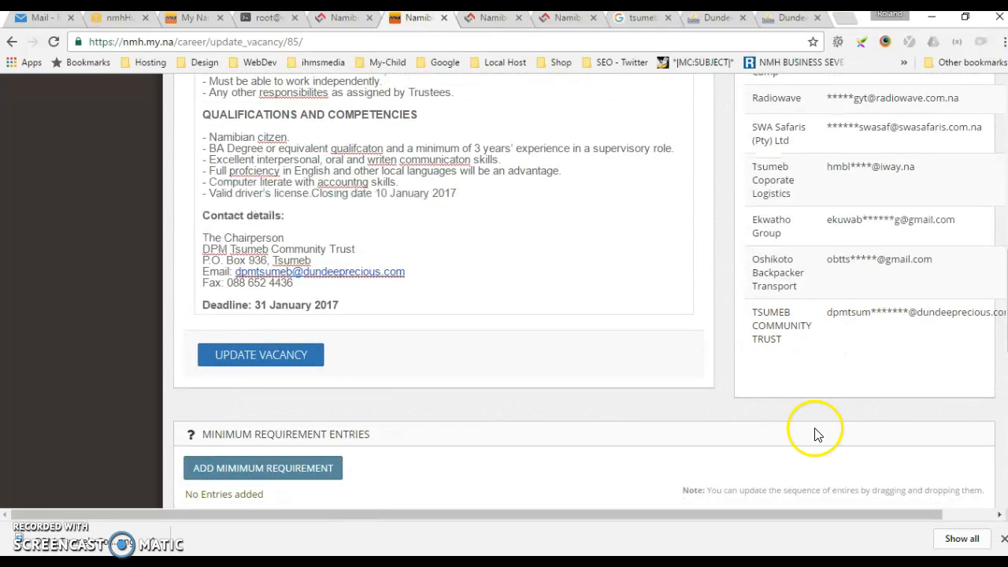
pyautogui.moveTo(843, 515); pyautogui.dragTo(989, 355)
pyautogui.click(983, 315)
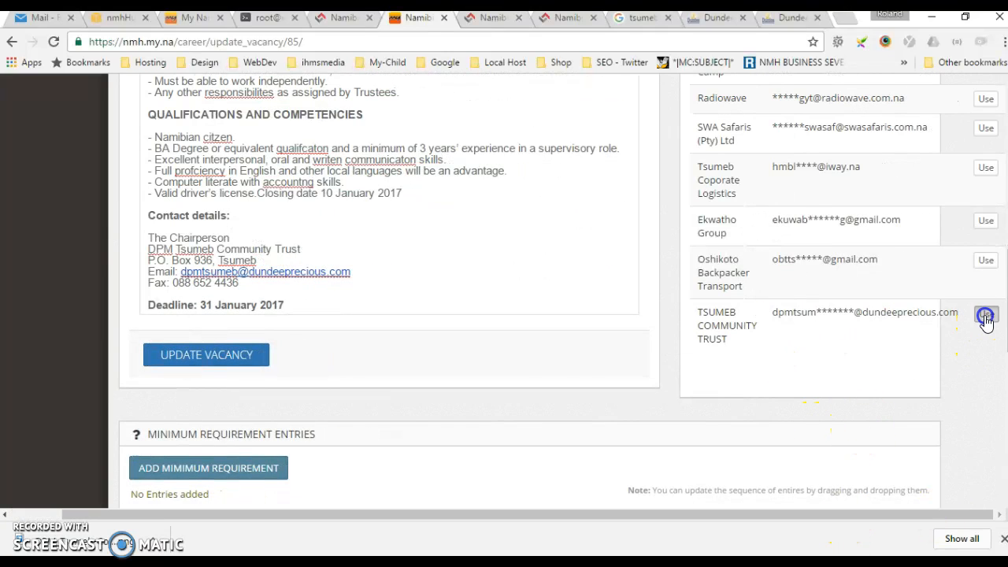
pyautogui.click(241, 355)
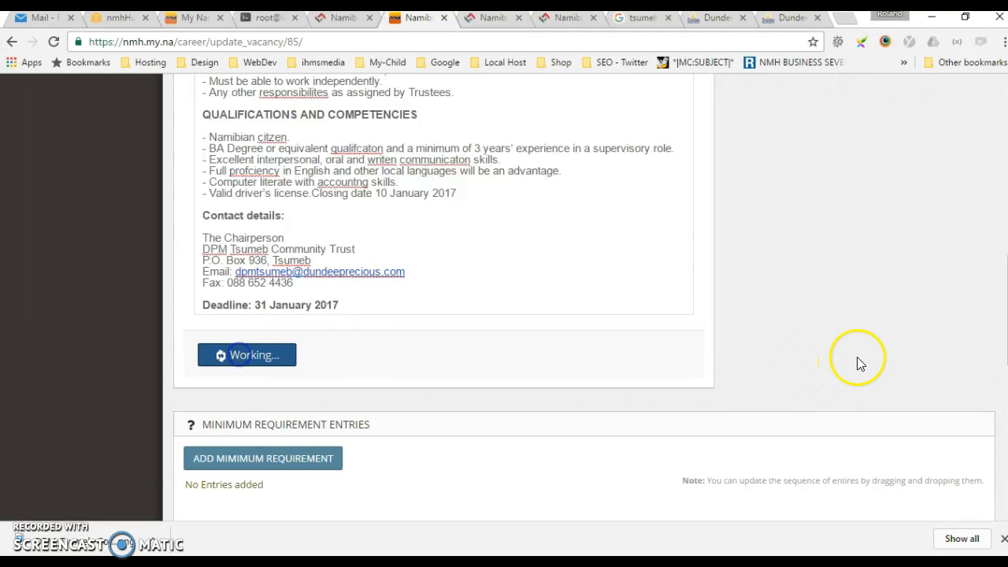
# Set the Tsumeb Community Trust vacancy to active.
pyautogui.scroll(3, 667, 203)
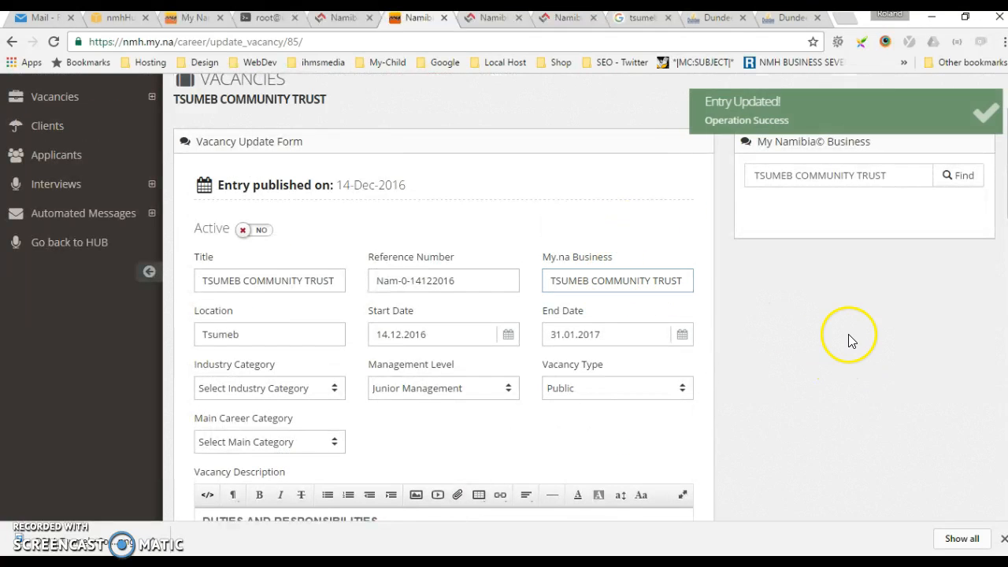
pyautogui.click(253, 230)
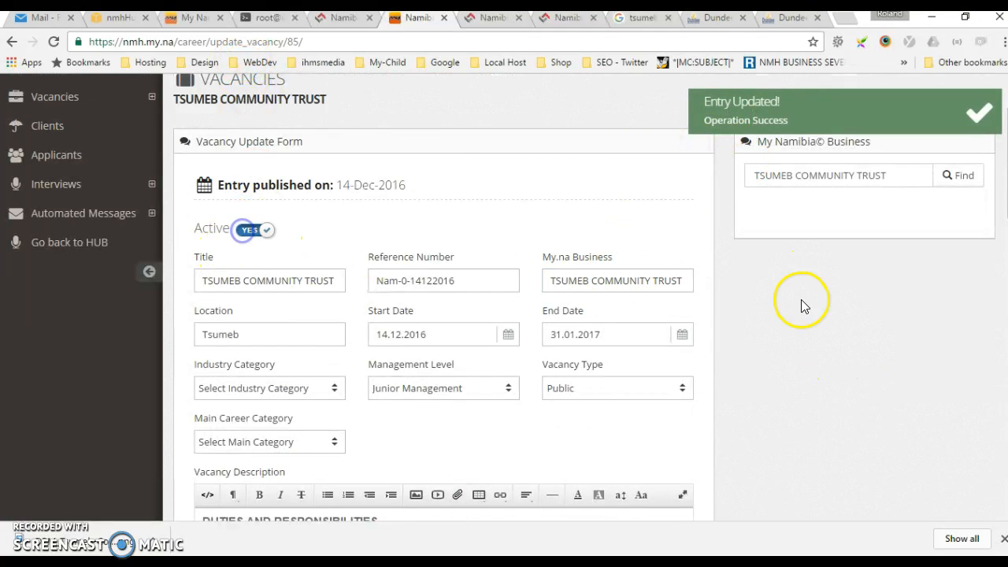
pyautogui.scroll(-10, 181, 465)
pyautogui.click(253, 133)
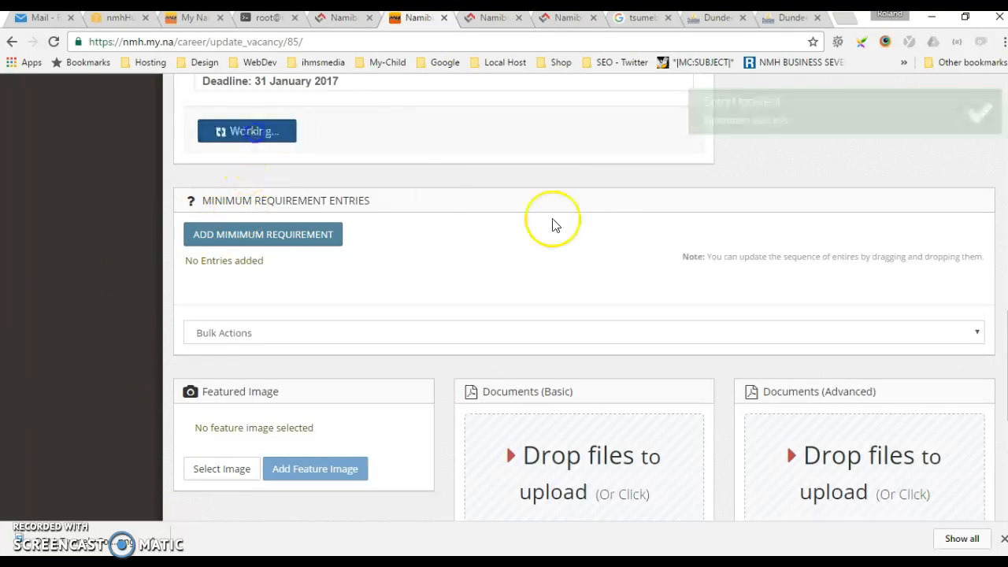
# Load my.na in place of the terminal session, close the developer tools and go to the site's /careers/ page.
pyautogui.click(189, 19)
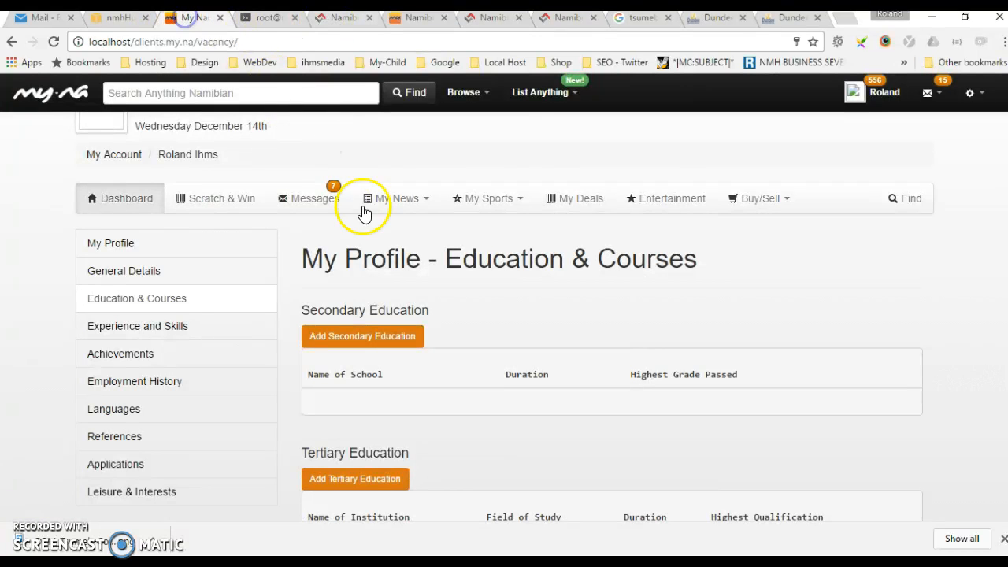
pyautogui.click(348, 19)
pyautogui.click(266, 18)
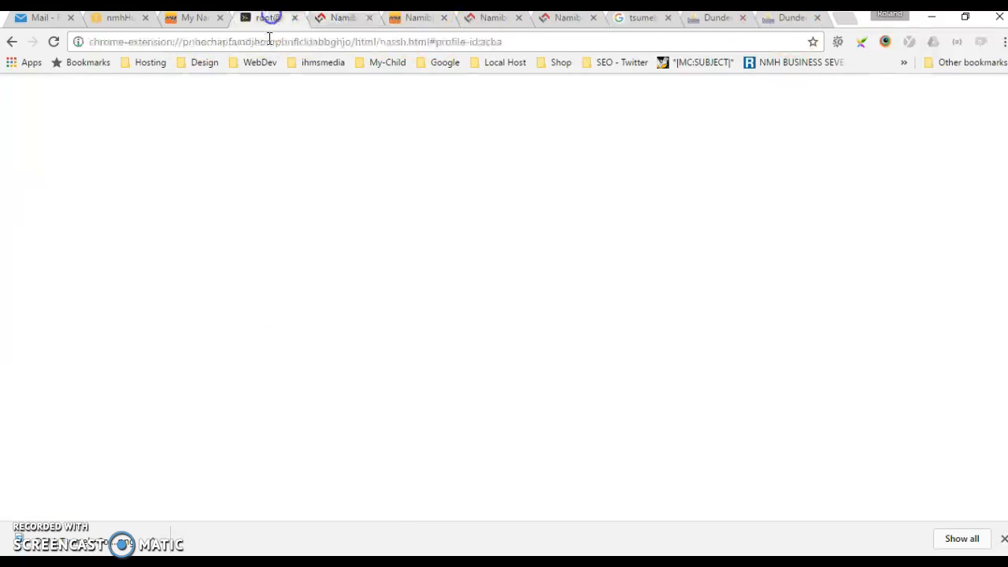
pyautogui.click(313, 41)
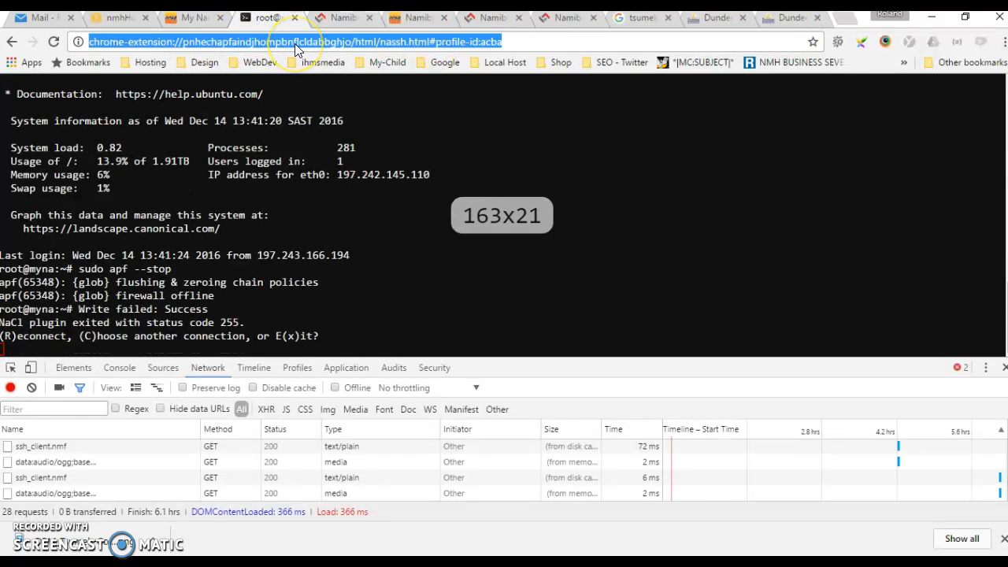
pyautogui.write('my.na')
pyautogui.press('Return')
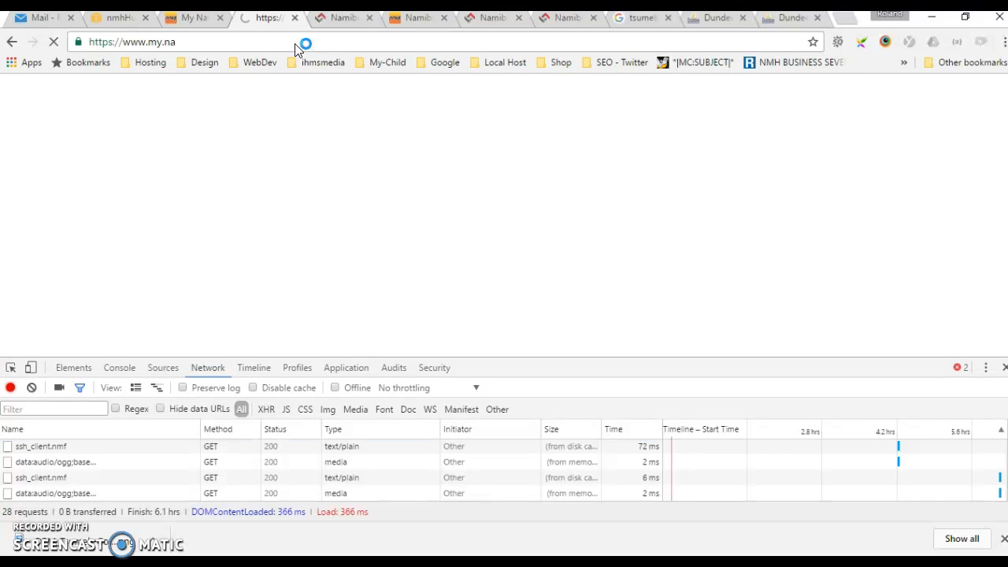
pyautogui.click(1001, 368)
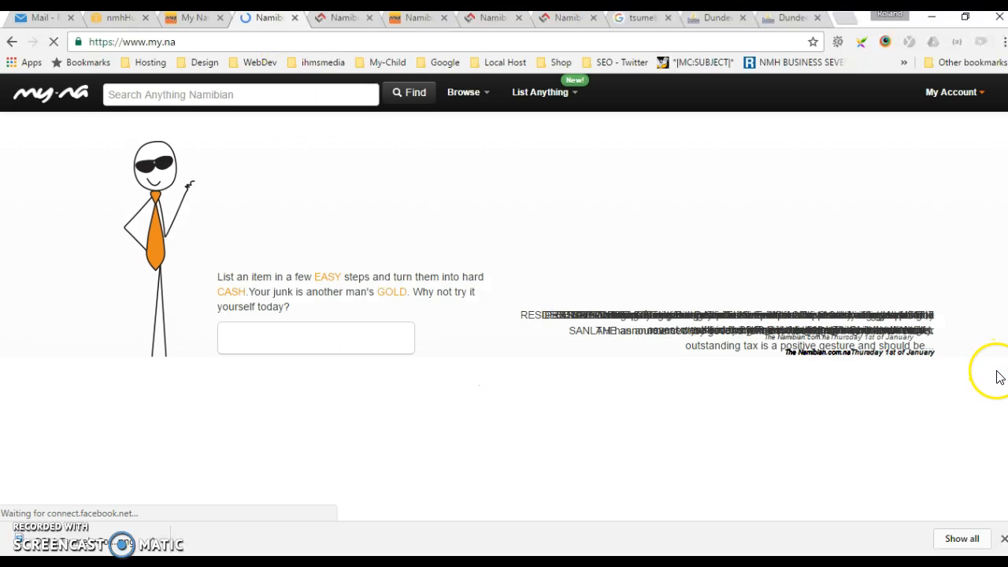
pyautogui.click(214, 39)
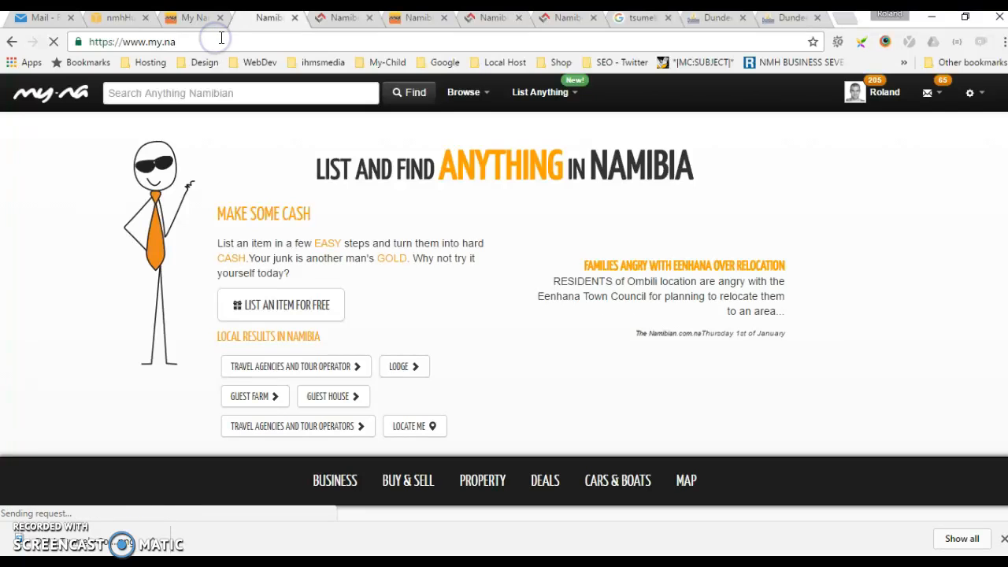
pyautogui.write('/careers/')
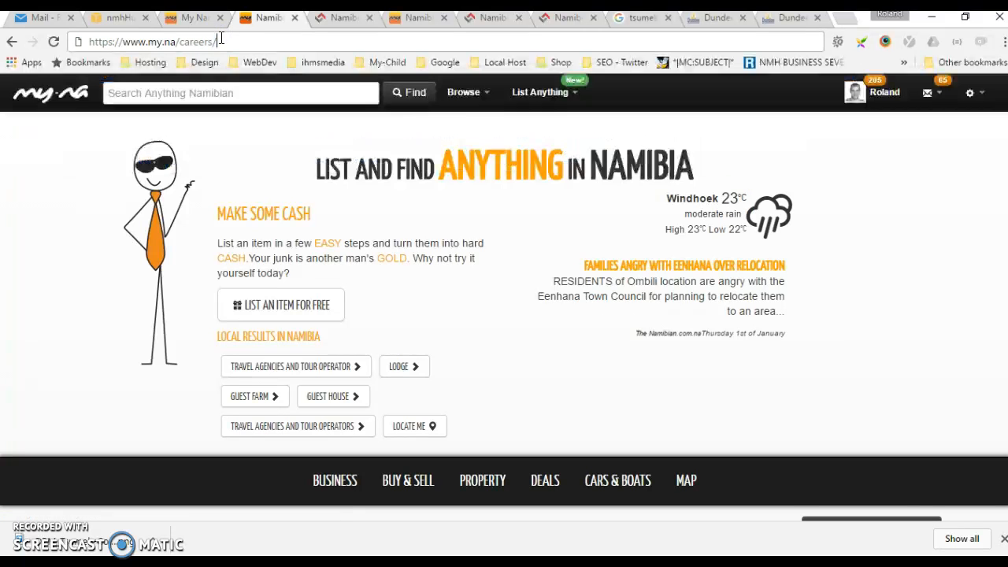
pyautogui.press('Return')
# Run an unfiltered job search and look through the listed vacancies, including the Tsumeb Community Trust entry.
pyautogui.scroll(-2, 512, 264)
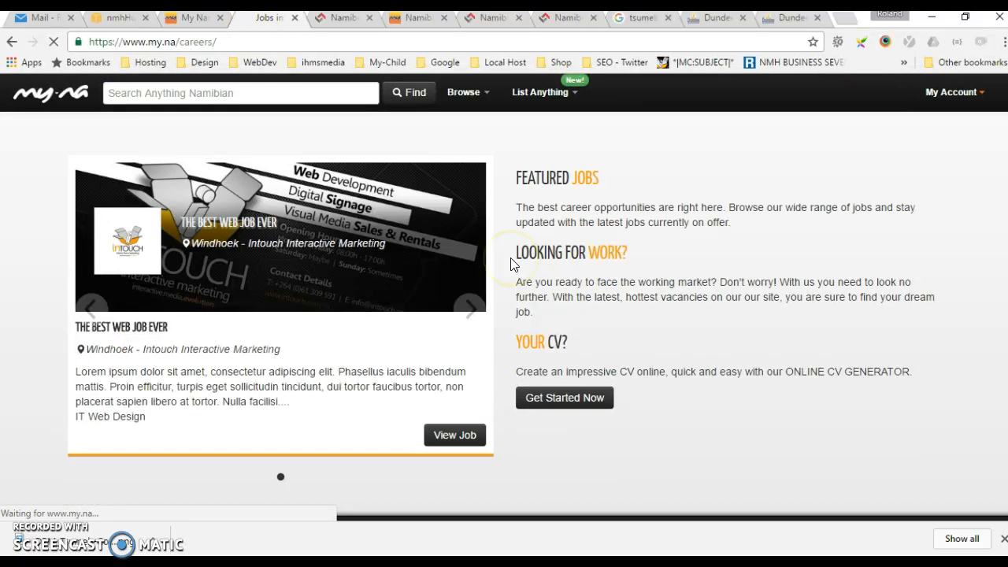
pyautogui.scroll(2, 511, 265)
pyautogui.click(902, 256)
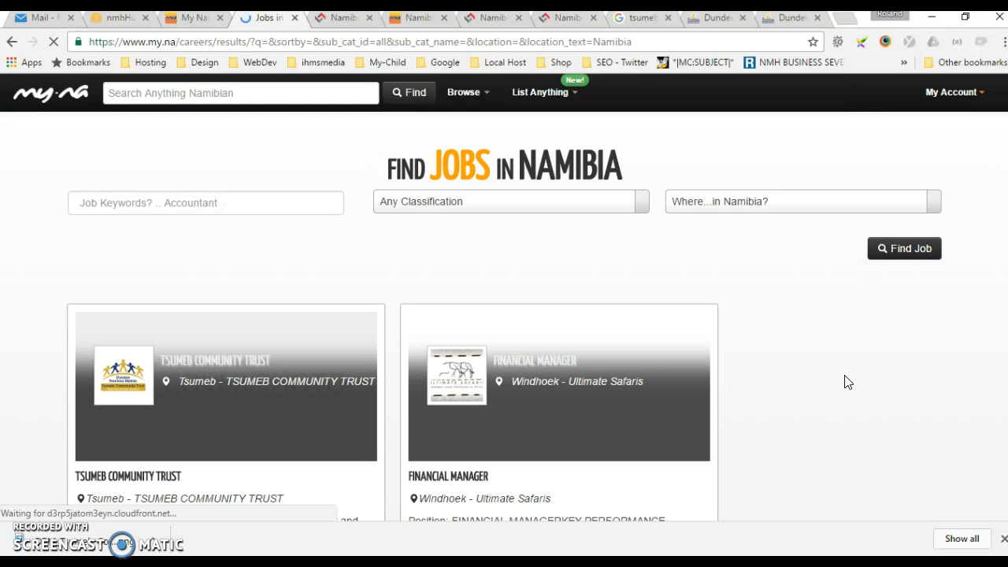
pyautogui.scroll(-2, 844, 381)
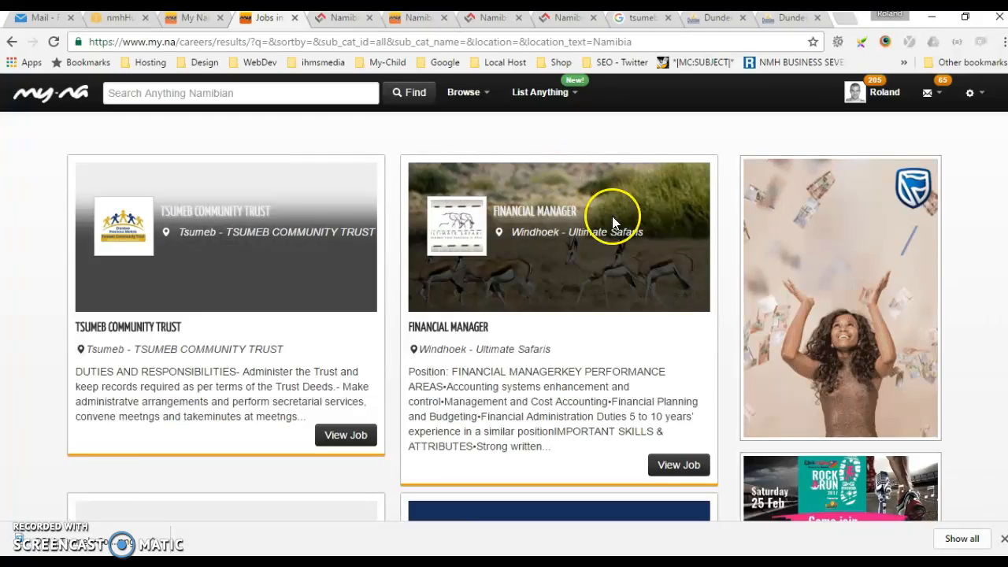
pyautogui.scroll(-2, 617, 276)
pyautogui.scroll(-8, 616, 276)
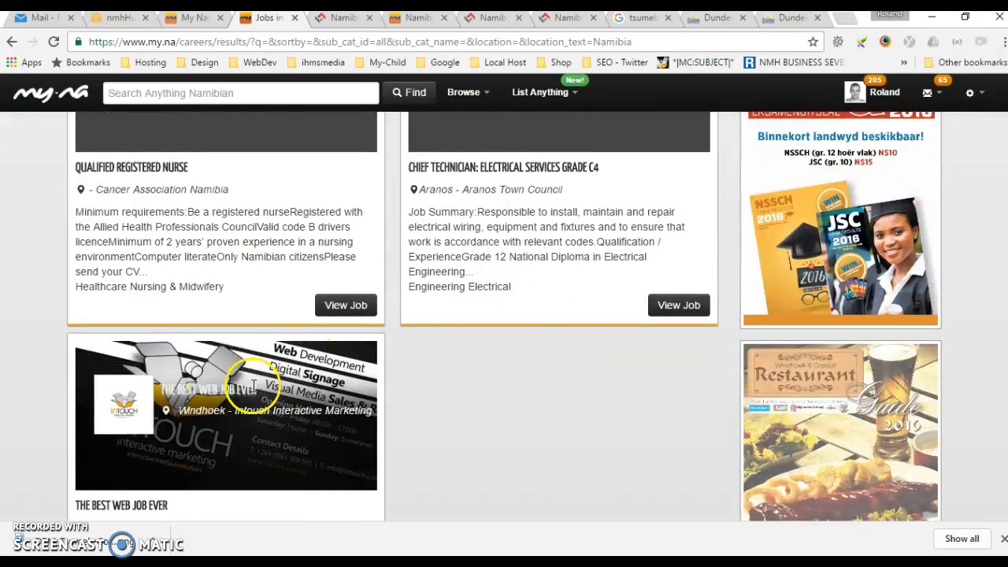
pyautogui.scroll(4, 354, 397)
pyautogui.scroll(10, 354, 398)
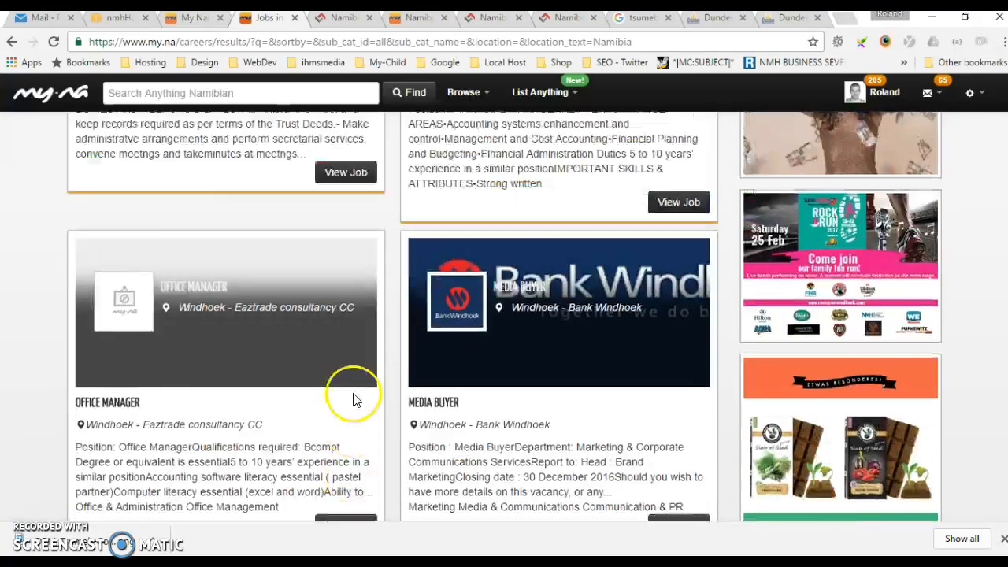